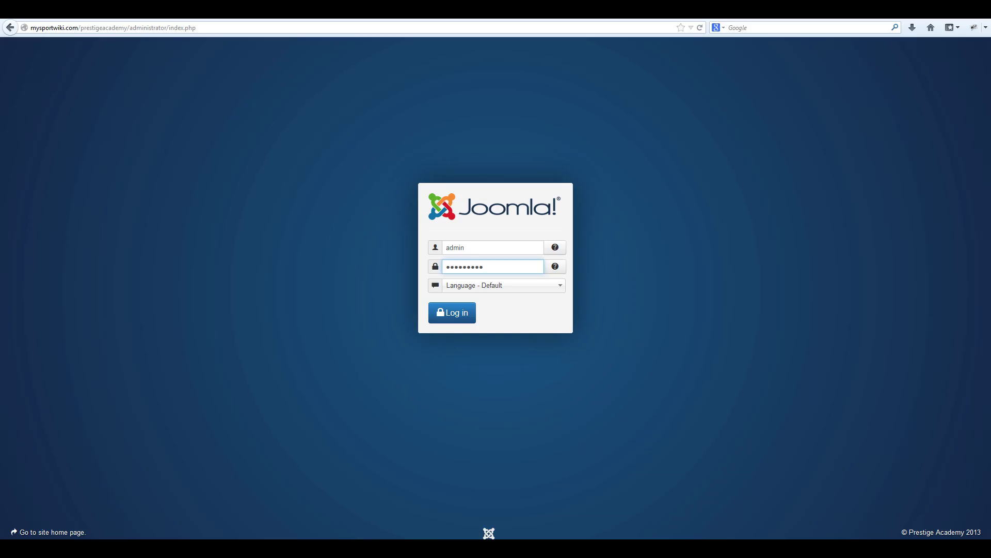
# - Log in to the administrator area and open the Language Manager's list of installable language translations
pyautogui.click(451, 312)
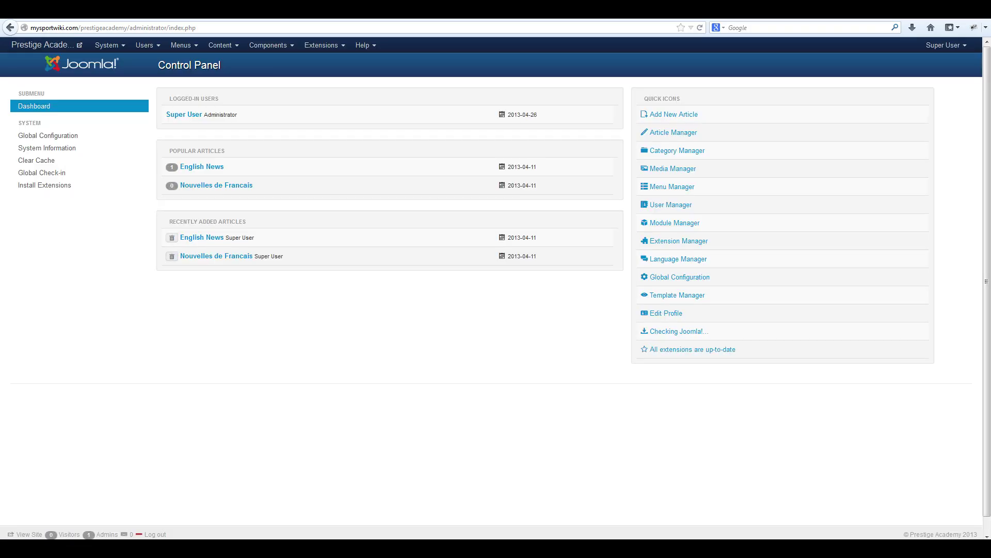
pyautogui.click(321, 45)
pyautogui.click(338, 122)
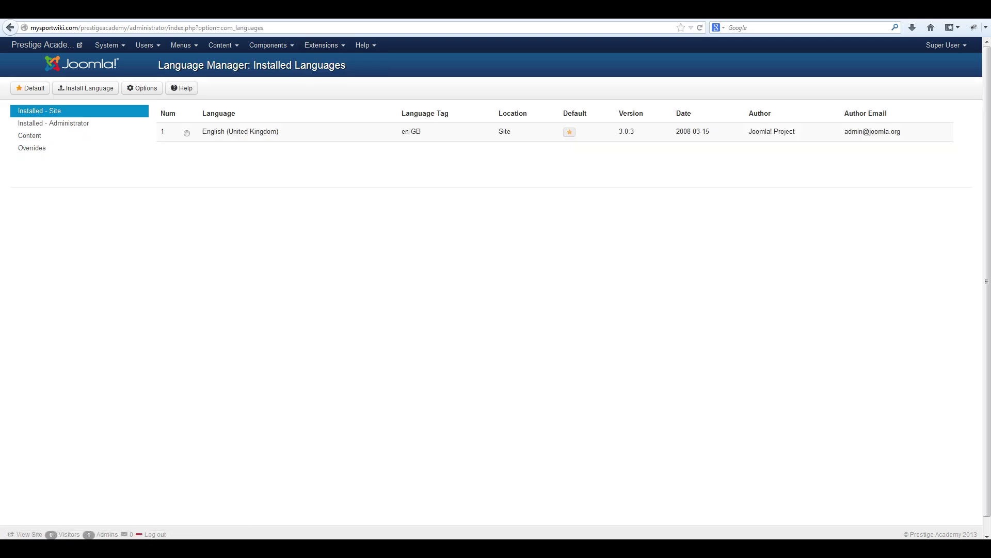
pyautogui.click(85, 88)
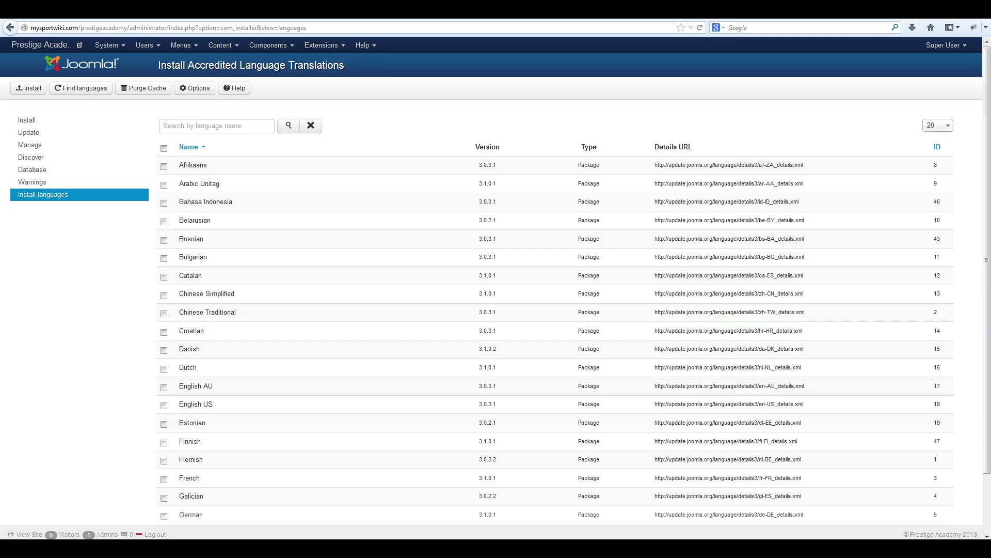
# - Search the accredited translations for French and install the French language package
pyautogui.write('French')
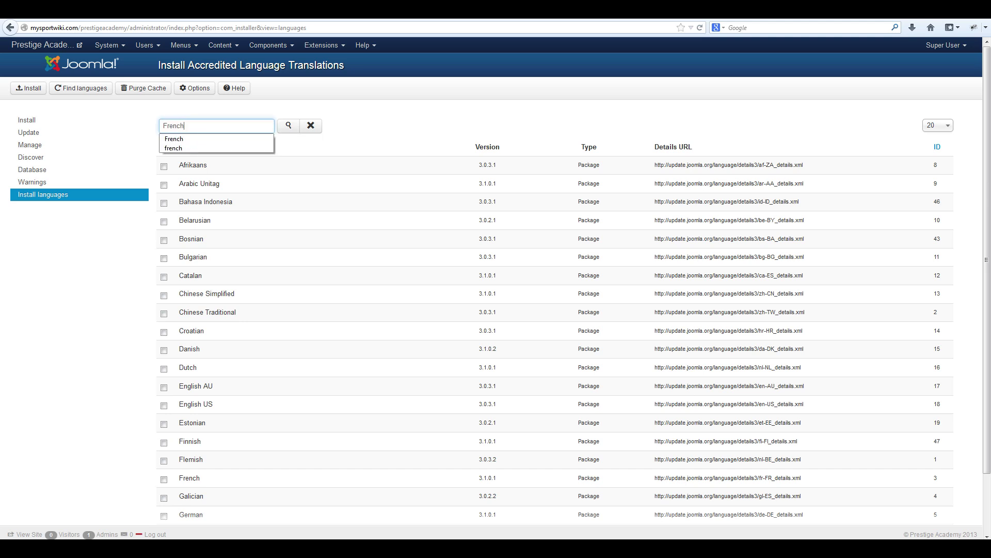
pyautogui.press('Return')
pyautogui.click(164, 166)
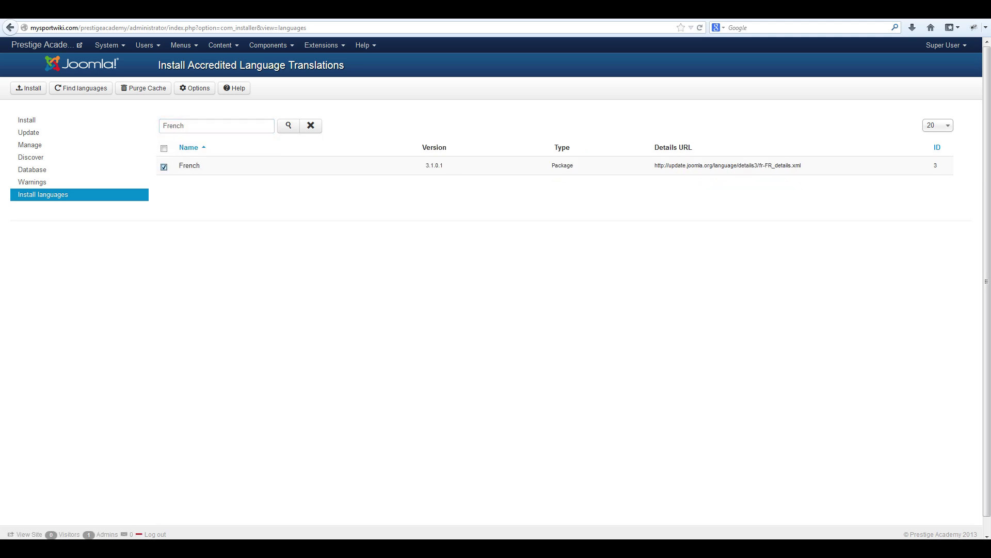
pyautogui.click(28, 88)
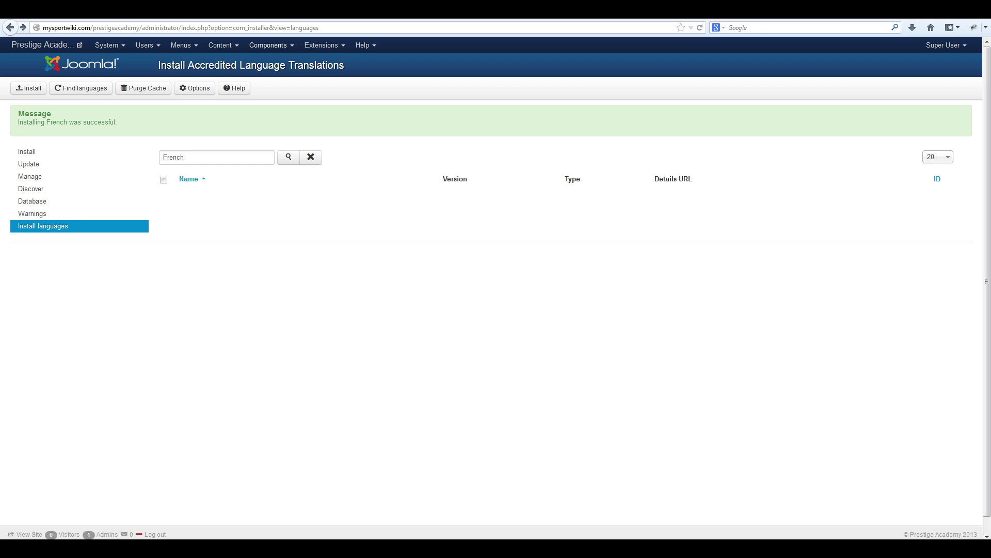
# - Create a new content language in the Language Manager with the title French (Fr)
pyautogui.click(321, 45)
pyautogui.click(331, 122)
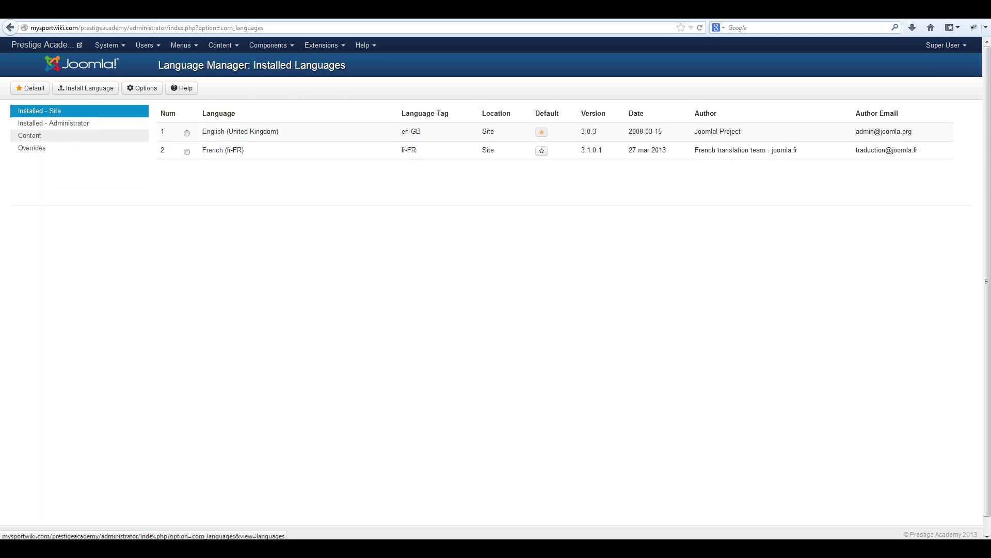
pyautogui.click(29, 135)
pyautogui.click(48, 88)
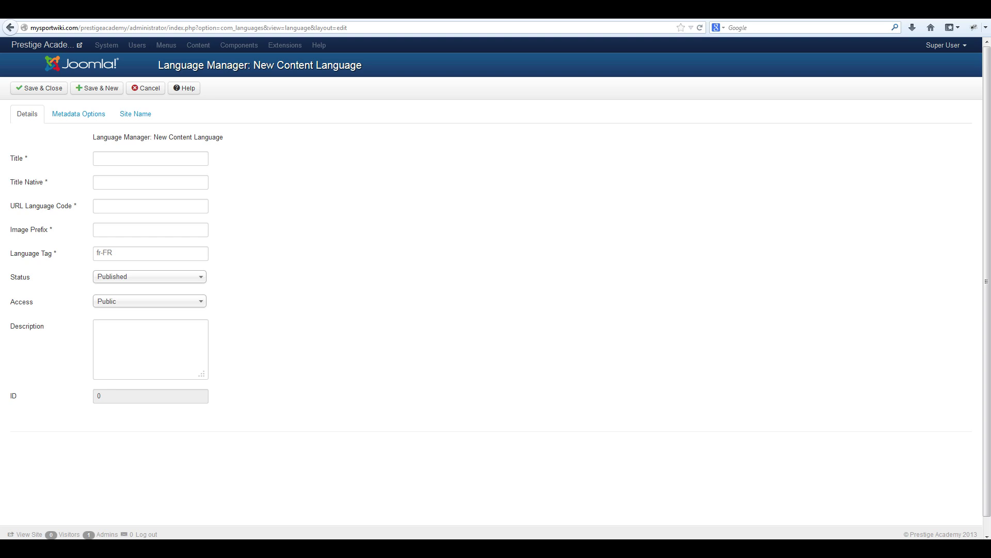
pyautogui.click(151, 158)
pyautogui.write('French ')
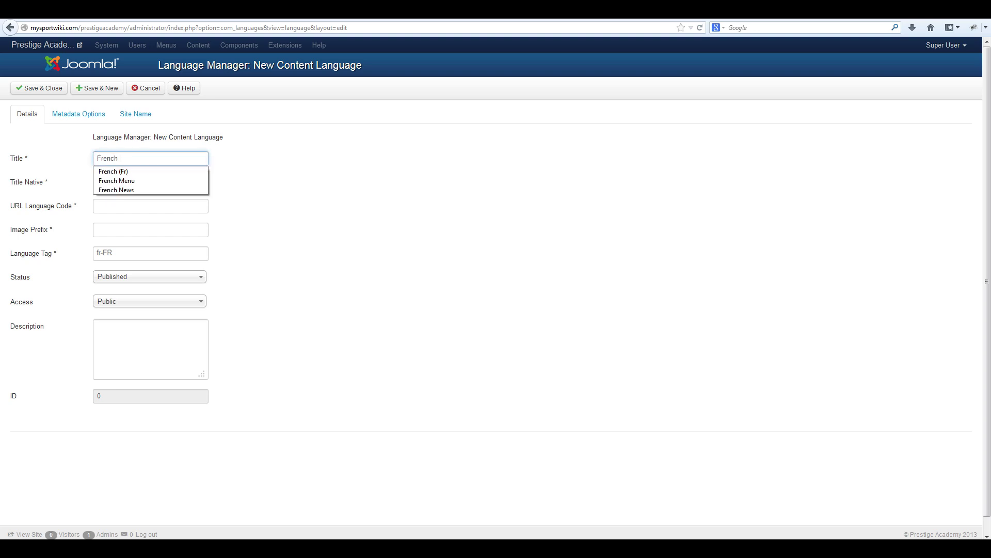
pyautogui.write('(Fr)')
# - Set the new content language's native title to Francais (Fr)
pyautogui.press('Tab')
pyautogui.write('N')
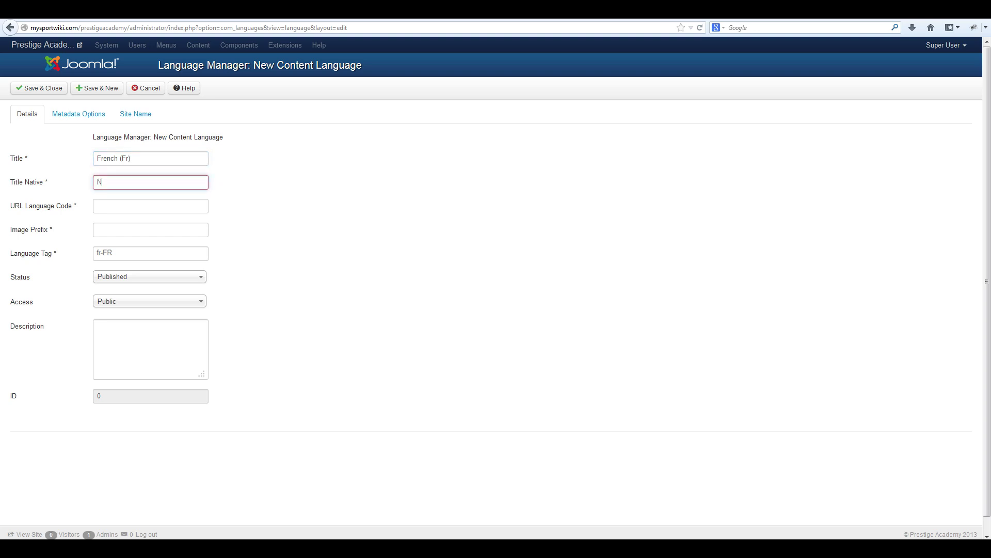
pyautogui.press('BackSpace')
pyautogui.write('Fra')
pyautogui.press('Down')
pyautogui.press('Return')
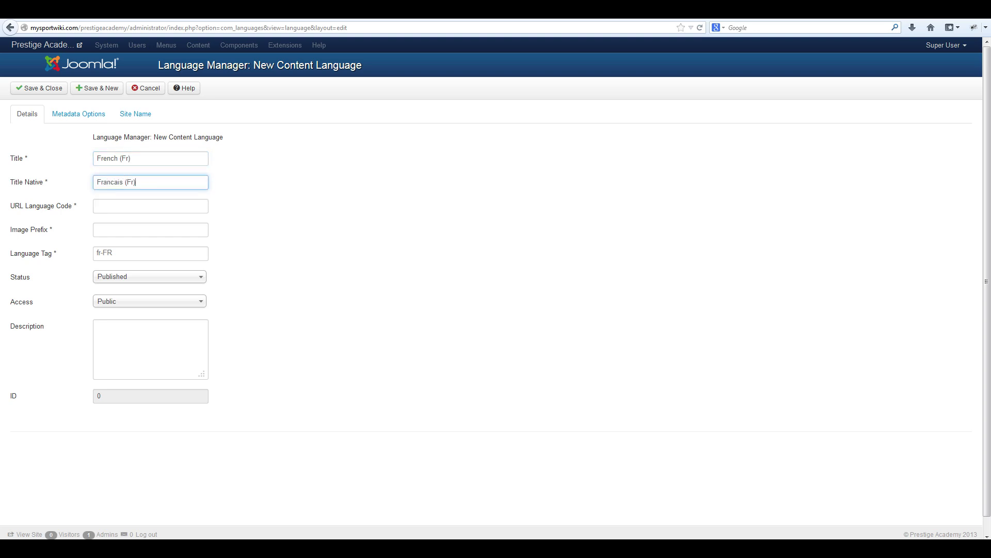
# - Set the URL language code and image prefix to fr and the language tag to fr-FR, and save the content language
pyautogui.click(97, 205)
pyautogui.write('fr')
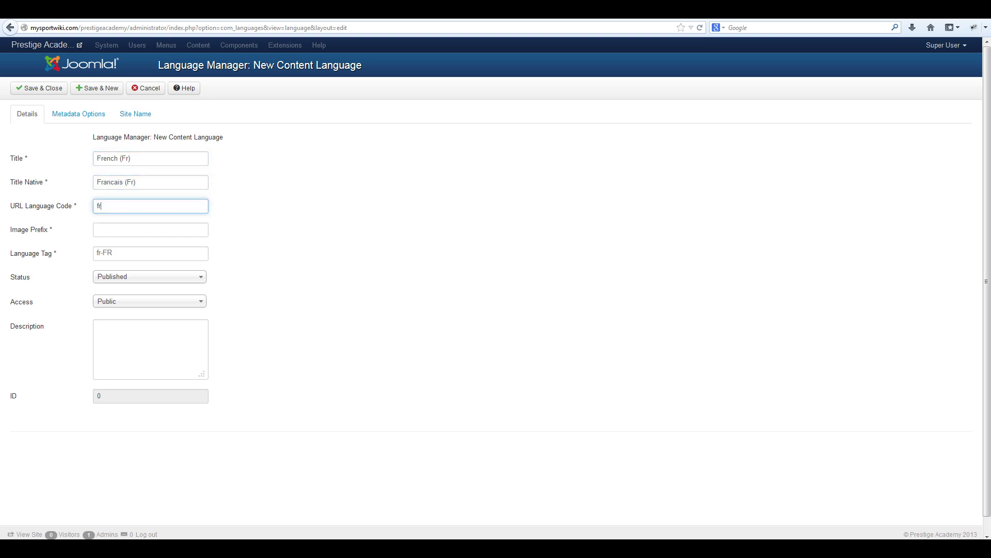
pyautogui.press('Tab')
pyautogui.write('fr')
pyautogui.press('Tab')
pyautogui.press('Down')
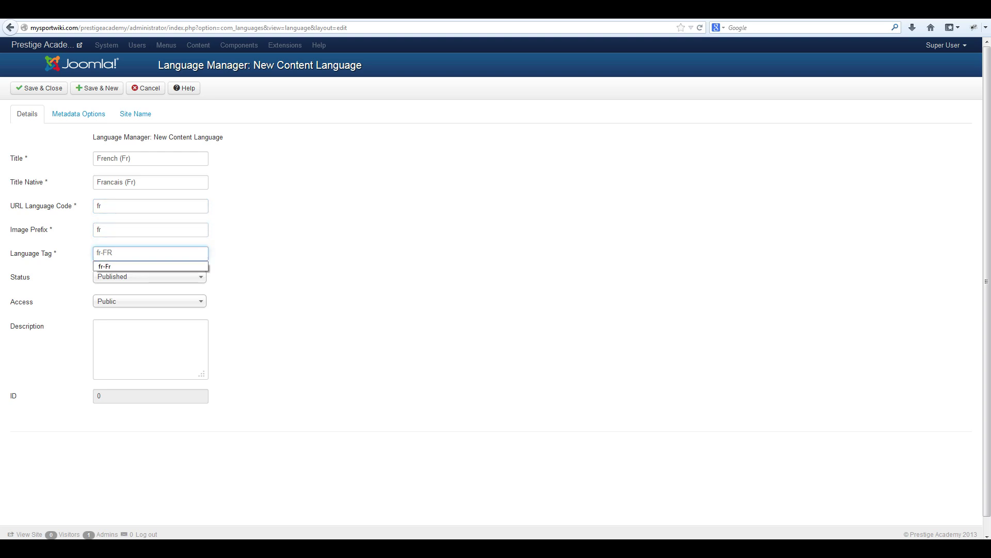
pyautogui.press('Down')
pyautogui.press('Return')
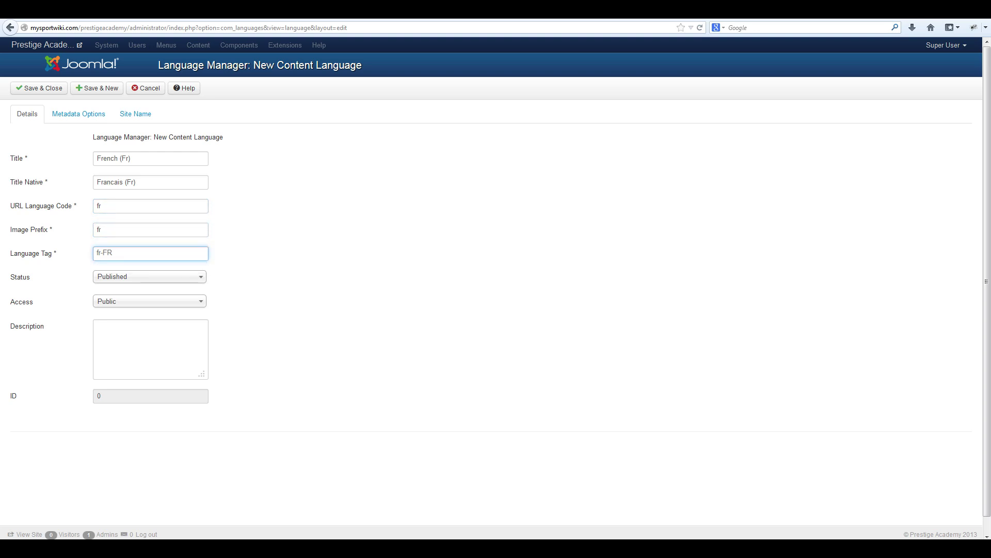
pyautogui.click(38, 88)
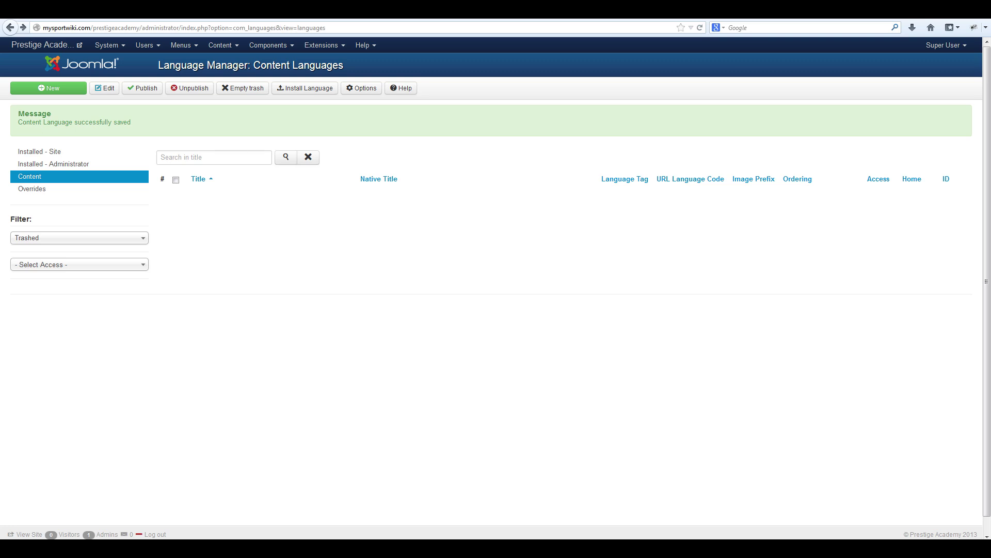
# - Search the plug-ins for Language and set the System - Language Filter plug-in's status to Enabled
pyautogui.click(321, 45)
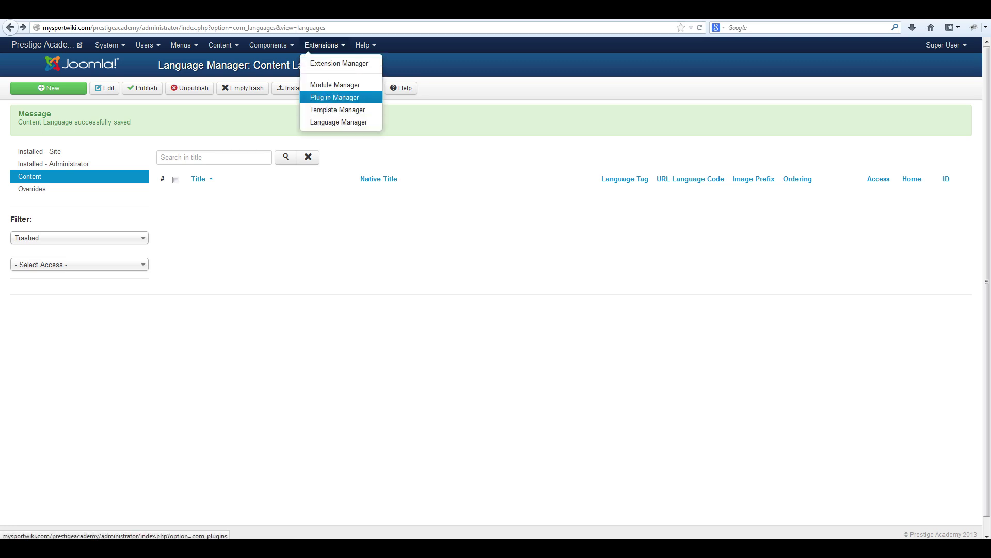
pyautogui.click(340, 96)
pyautogui.click(214, 116)
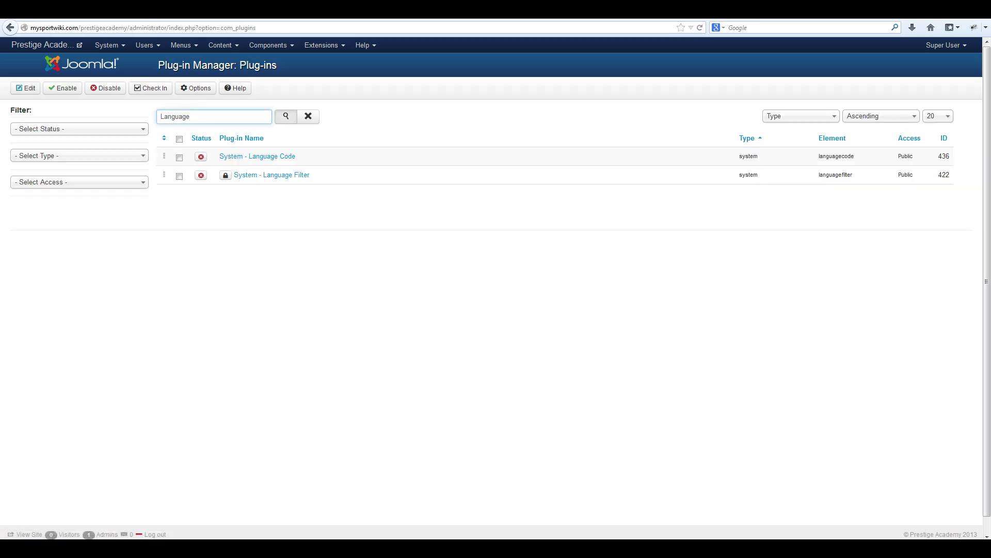
pyautogui.click(286, 116)
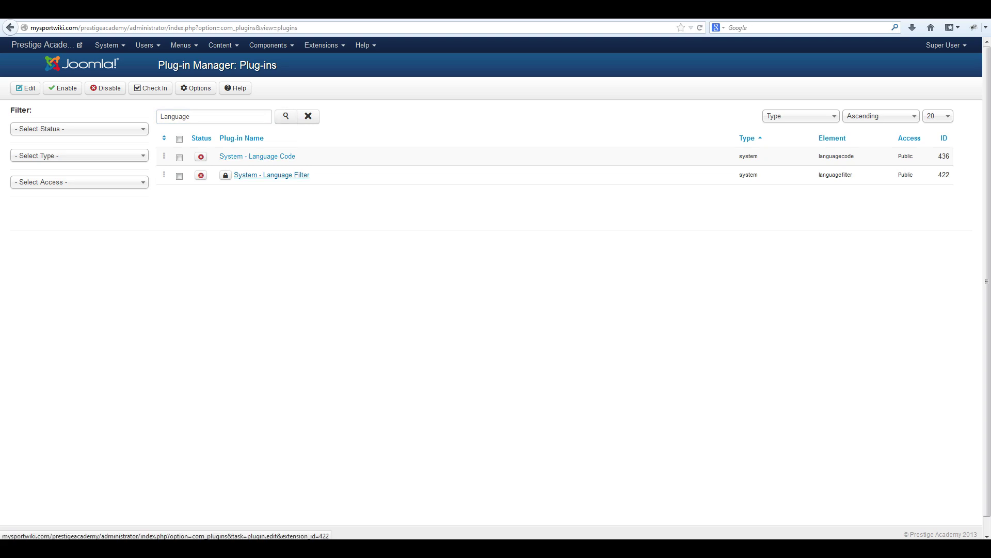
pyautogui.click(271, 175)
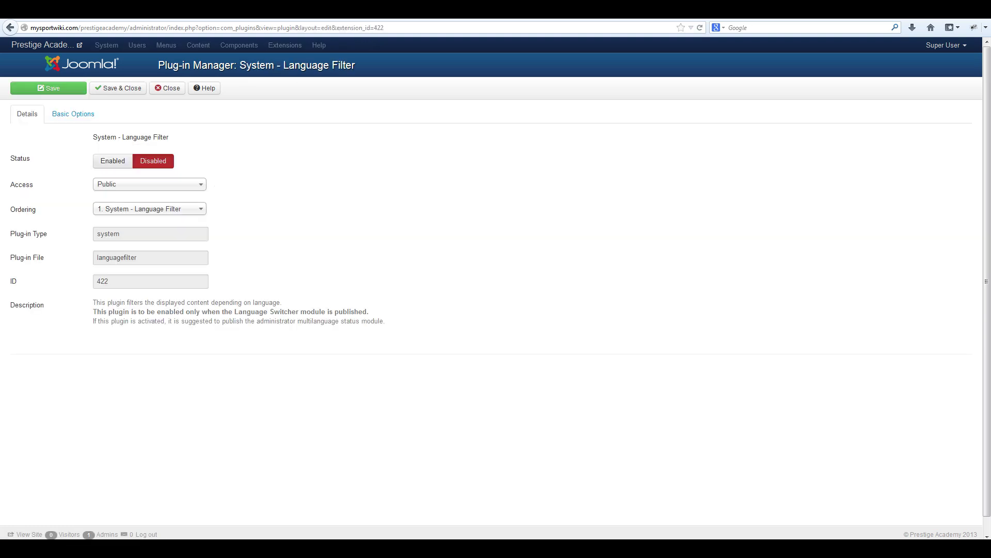
pyautogui.click(112, 161)
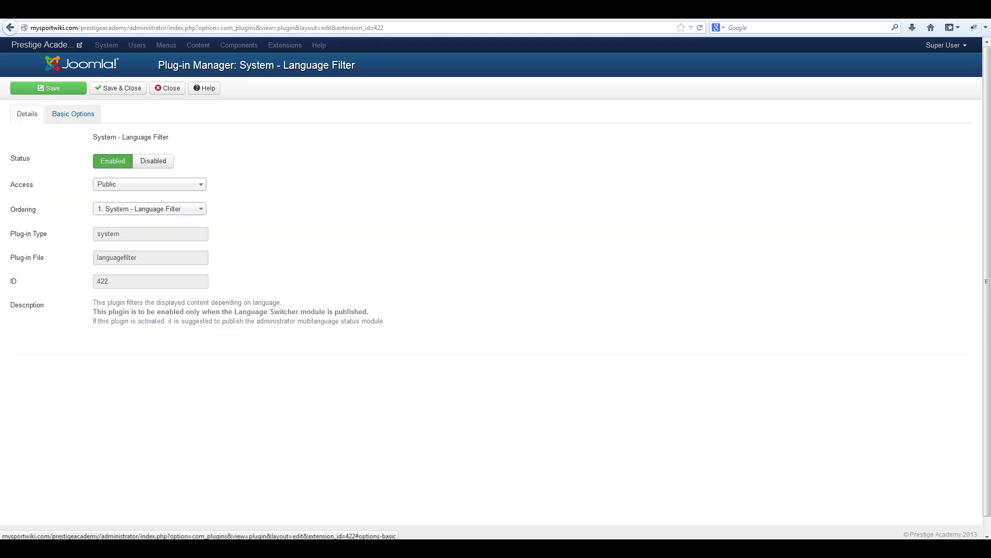
# - Set Item associations to Yes in the Language Filter plug-in's basic options, and save and close it
pyautogui.click(72, 114)
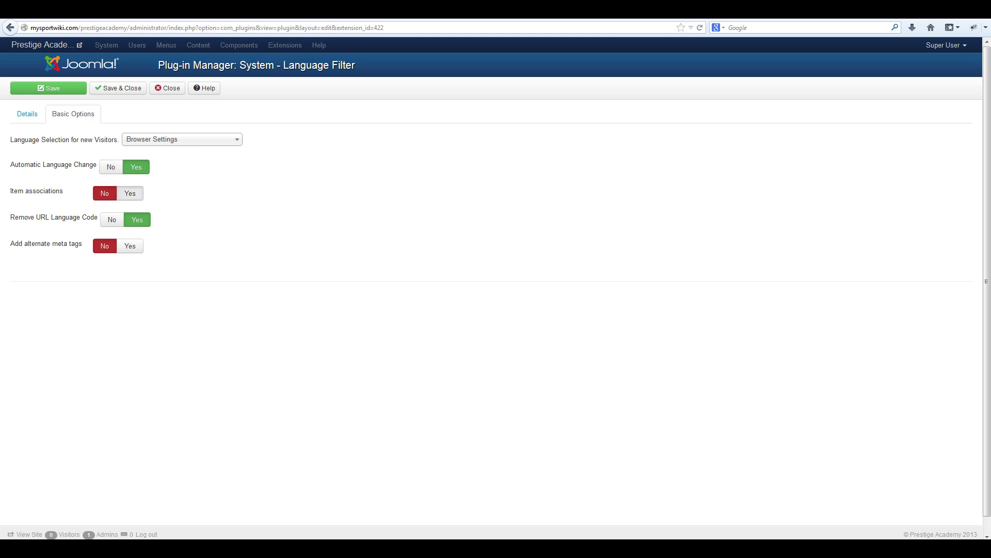
pyautogui.click(130, 193)
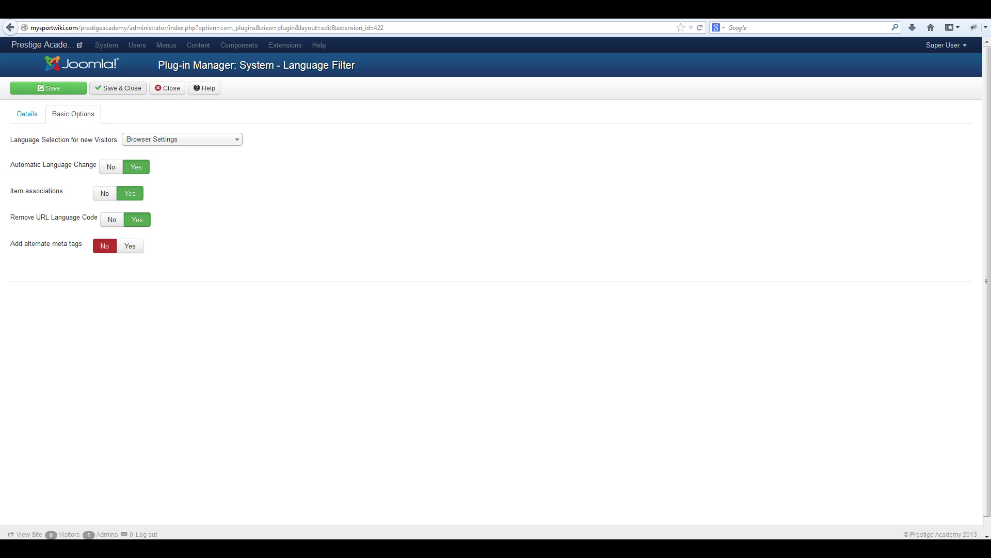
pyautogui.click(118, 87)
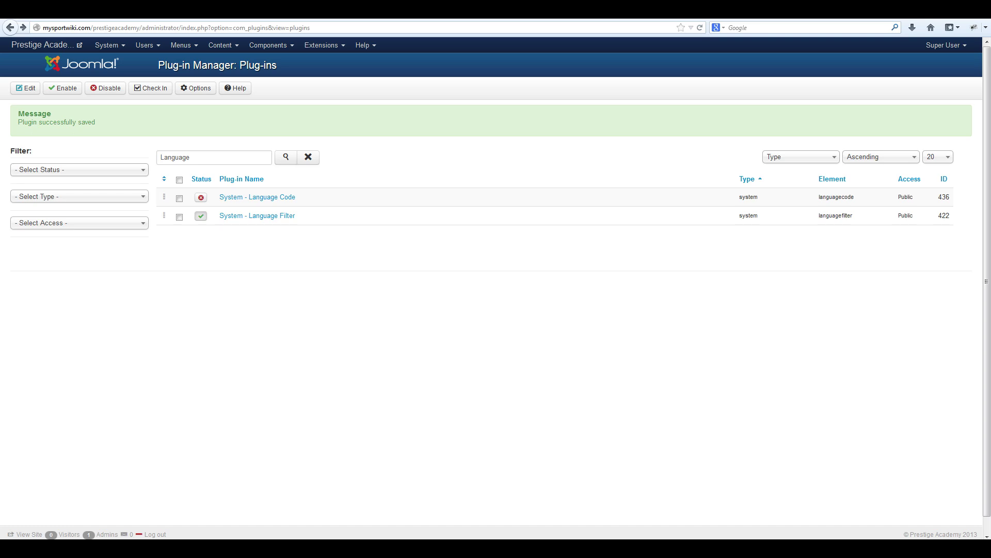
# - Create an article category titled French with its language set to French (Fr), and save it
pyautogui.click(220, 45)
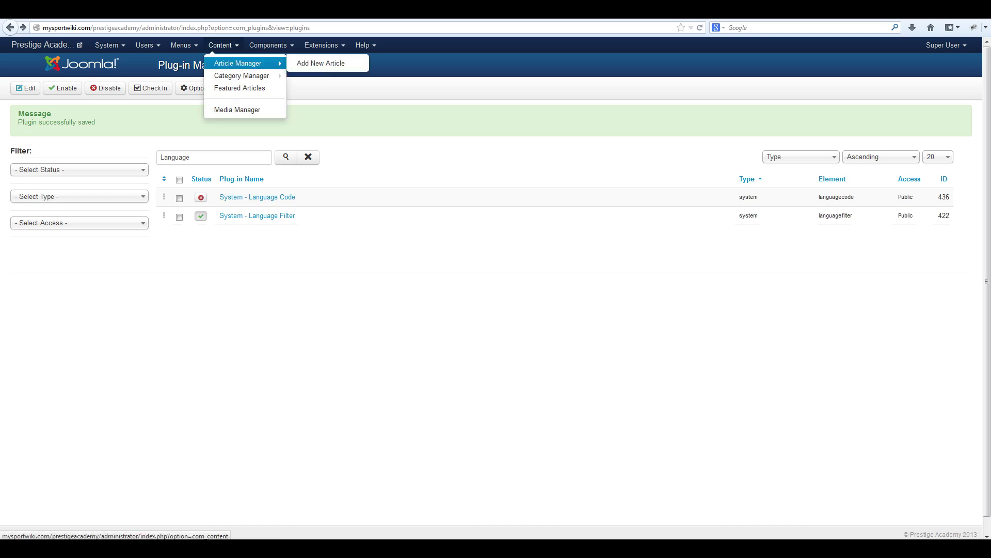
pyautogui.click(237, 73)
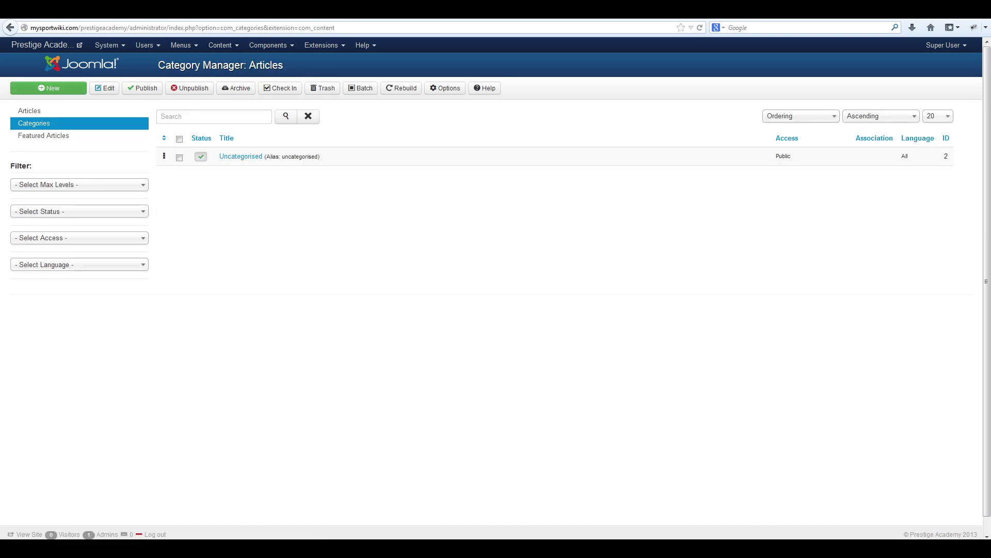
pyautogui.click(48, 88)
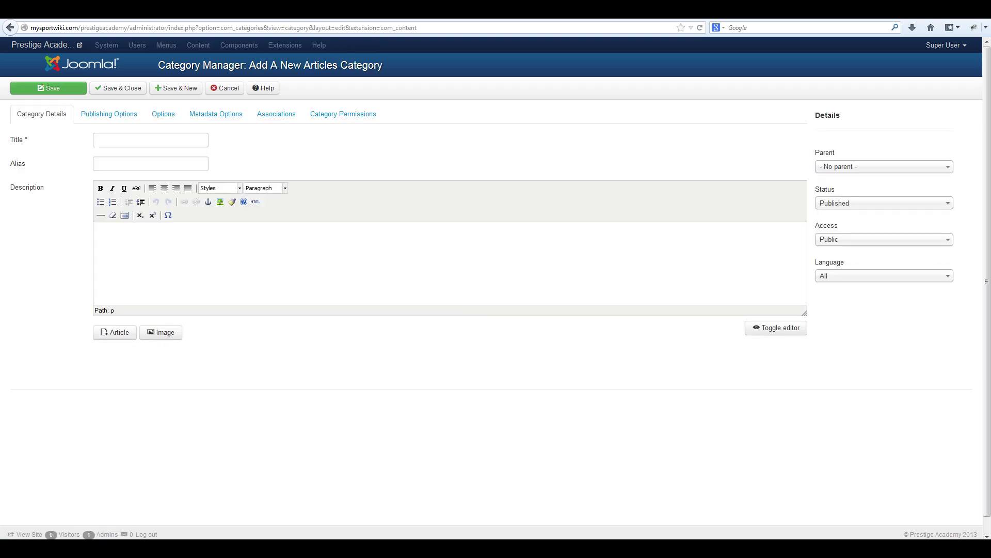
pyautogui.click(151, 139)
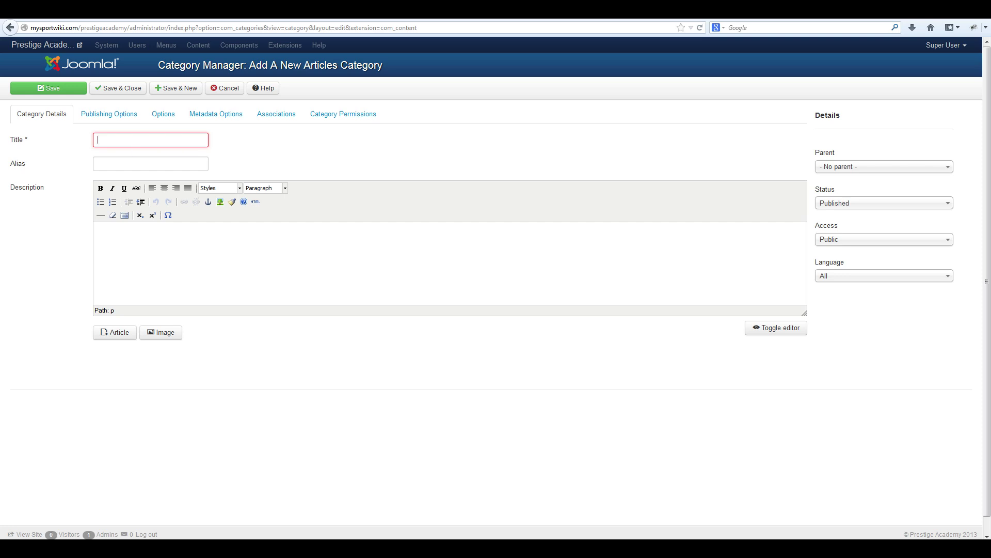
pyautogui.write('French')
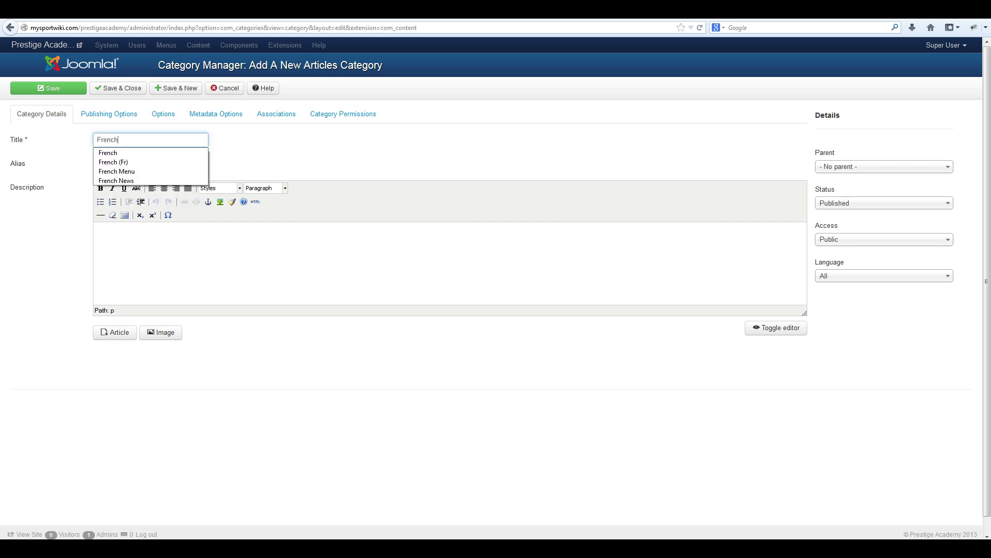
pyautogui.click(884, 275)
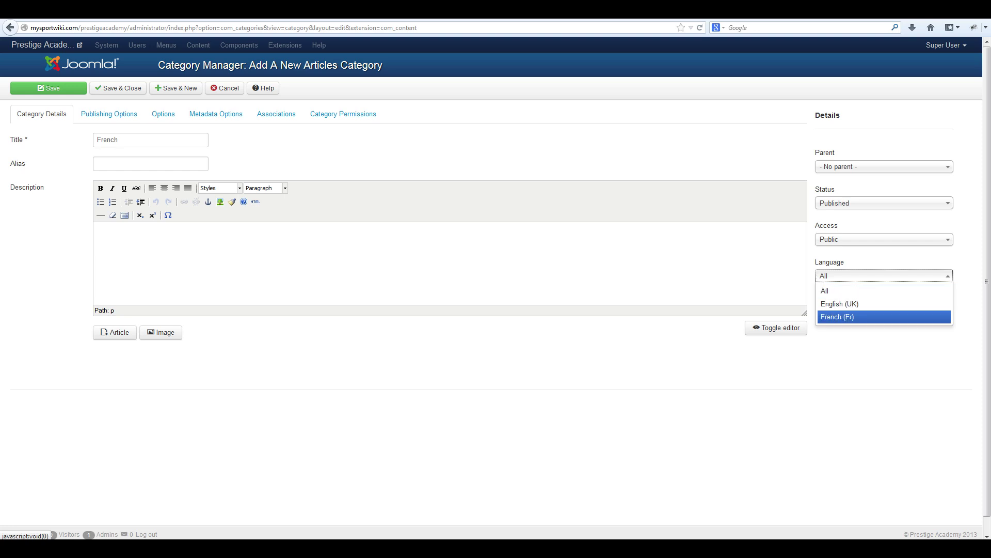
pyautogui.click(884, 317)
pyautogui.click(118, 88)
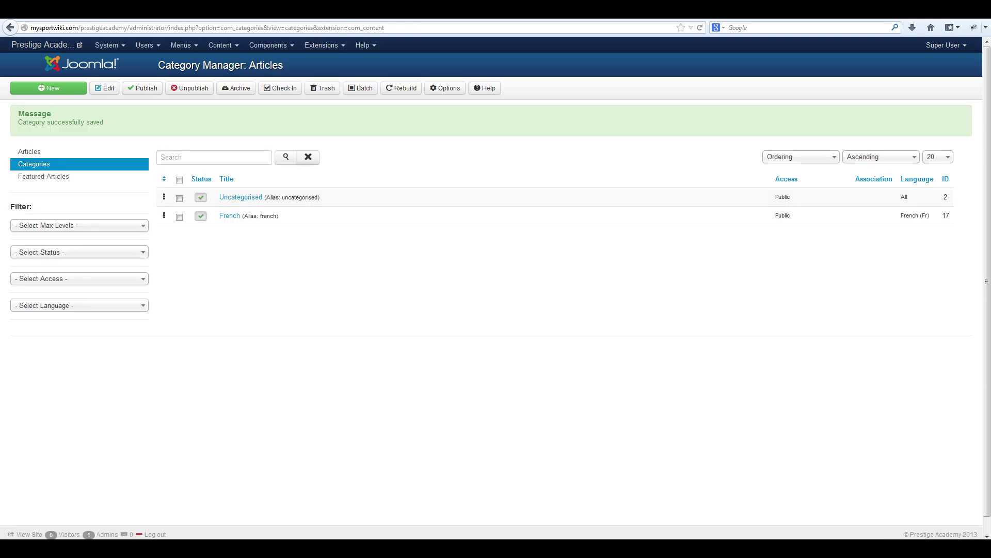
# - Create an article category titled English with its language set to English (UK), and save it
pyautogui.click(48, 88)
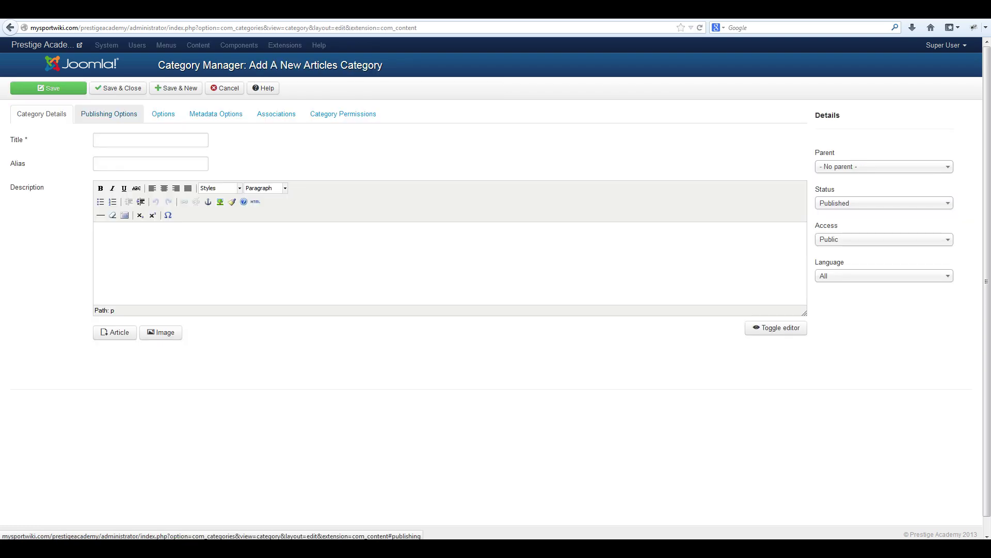
pyautogui.click(119, 139)
pyautogui.write('English')
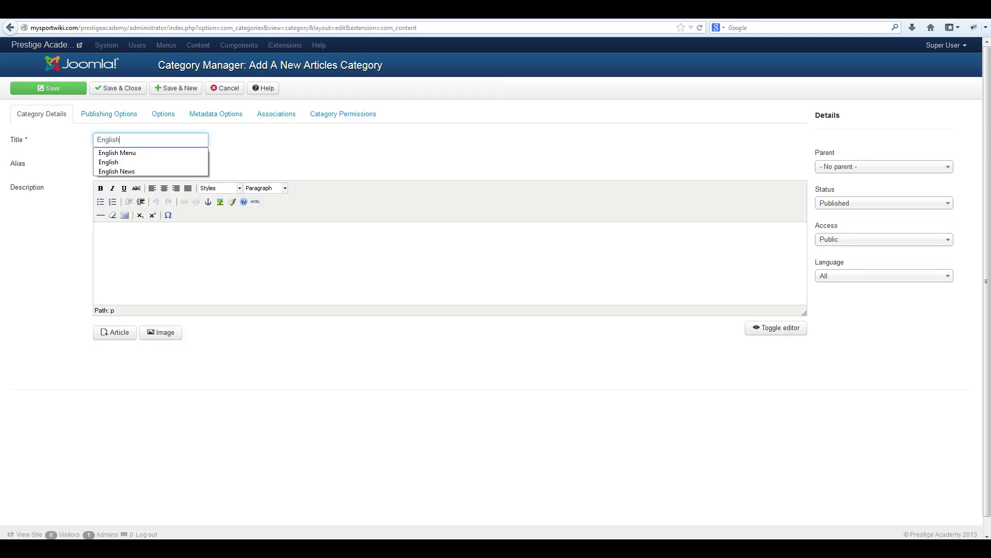
pyautogui.click(857, 276)
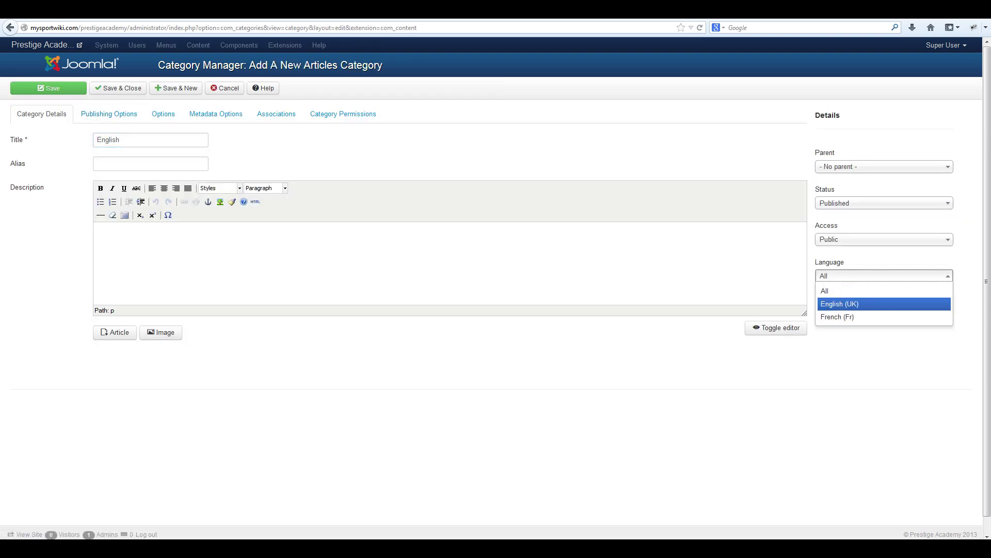
pyautogui.click(846, 304)
pyautogui.click(118, 88)
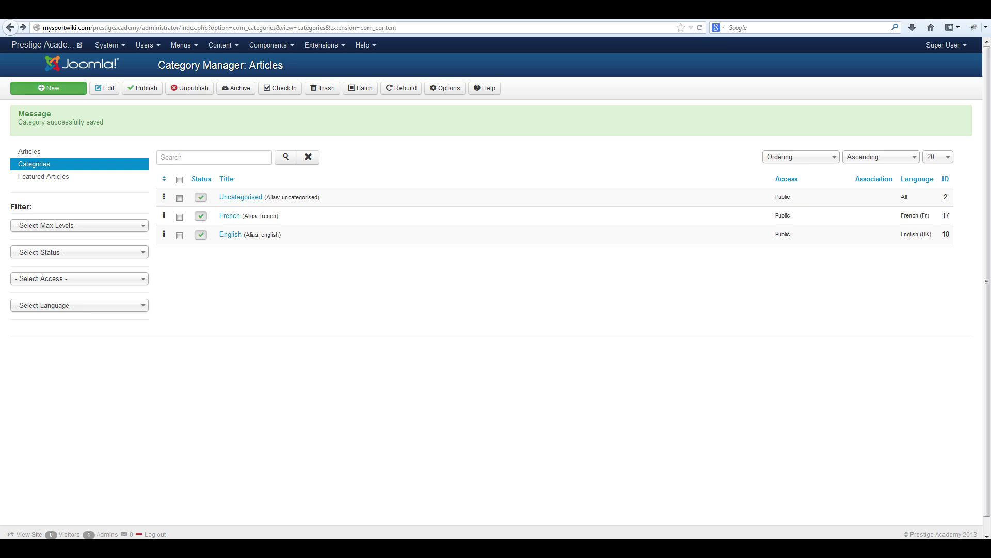
# - Create an article category titled News under the parent English with its language set to English (UK), and save it
pyautogui.click(48, 88)
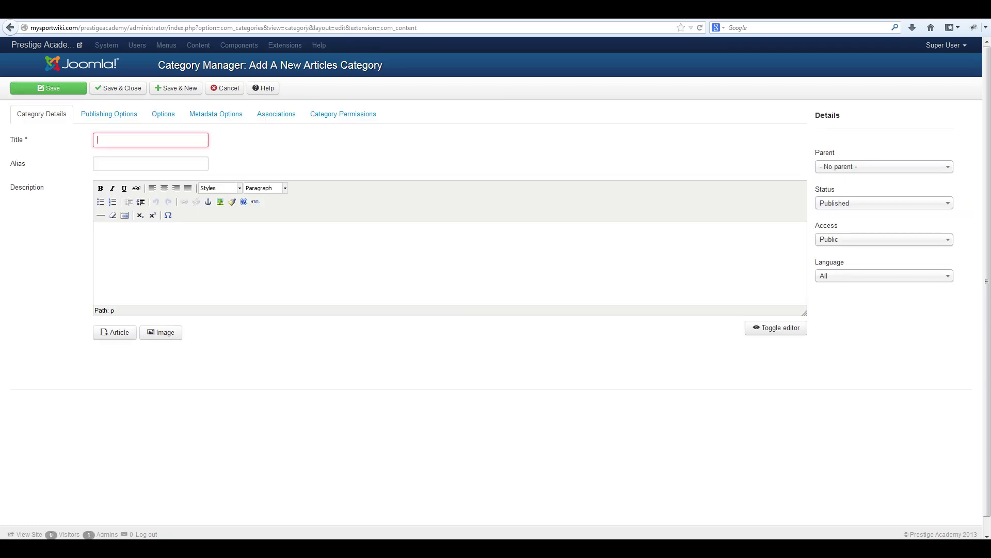
pyautogui.write('News')
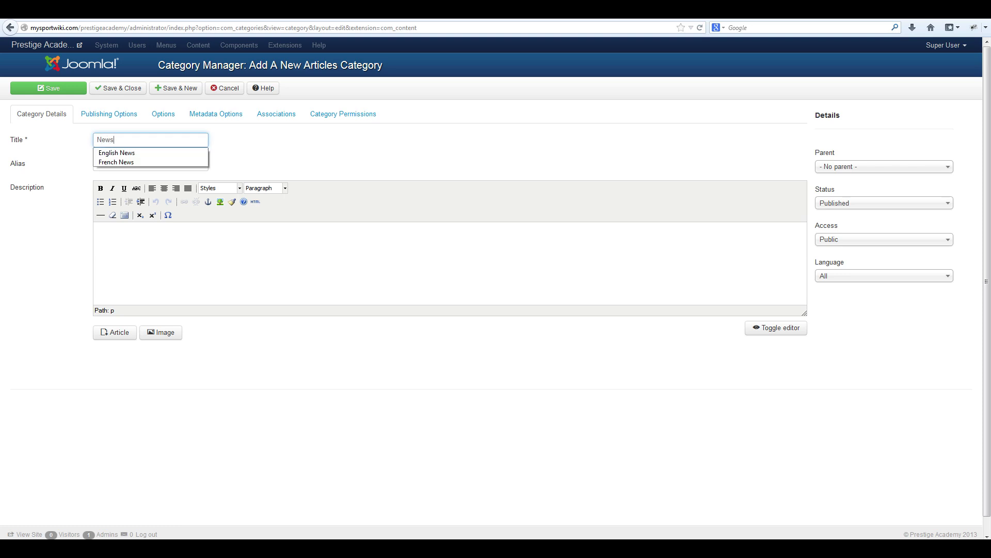
pyautogui.click(883, 166)
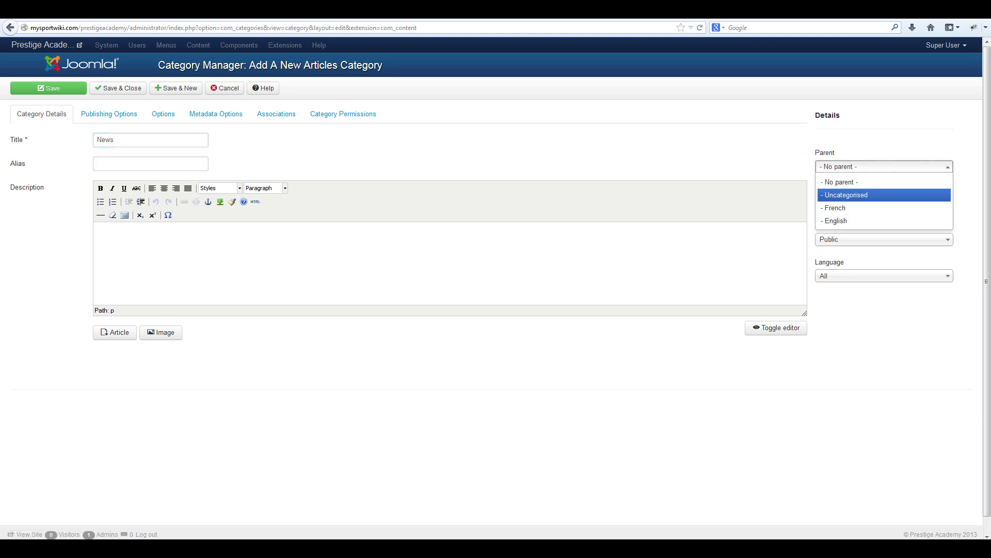
pyautogui.click(884, 221)
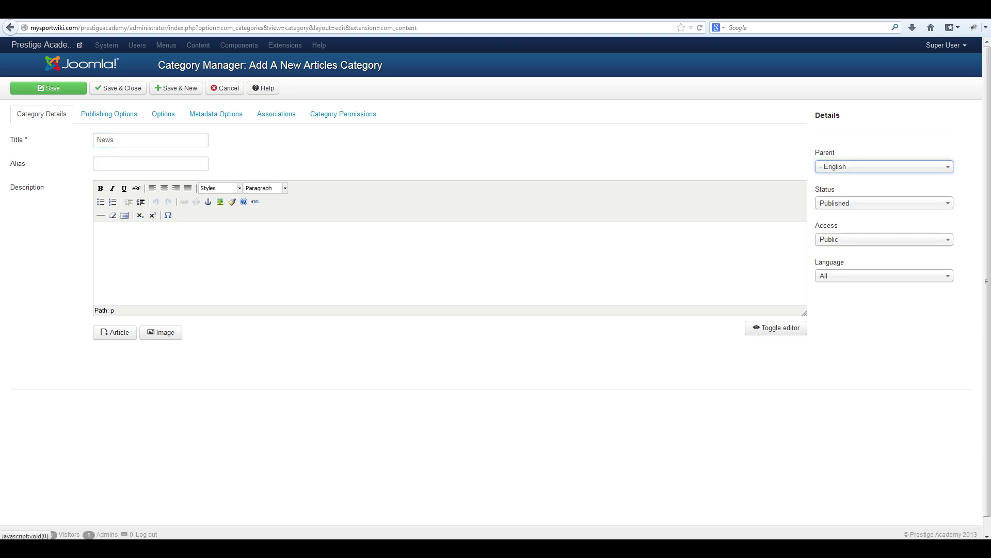
pyautogui.click(883, 276)
pyautogui.press('Down')
pyautogui.press('Down')
pyautogui.press('Up')
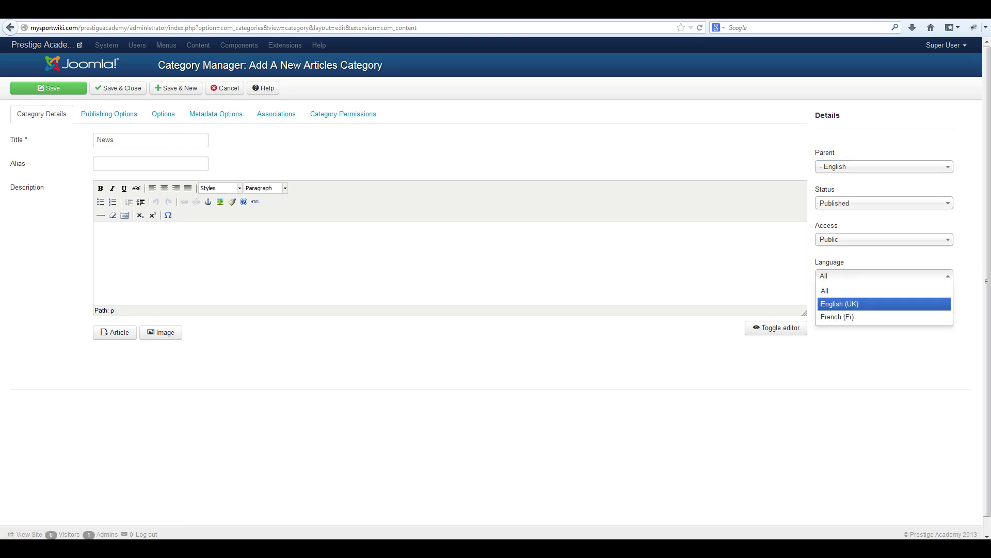
pyautogui.press('Return')
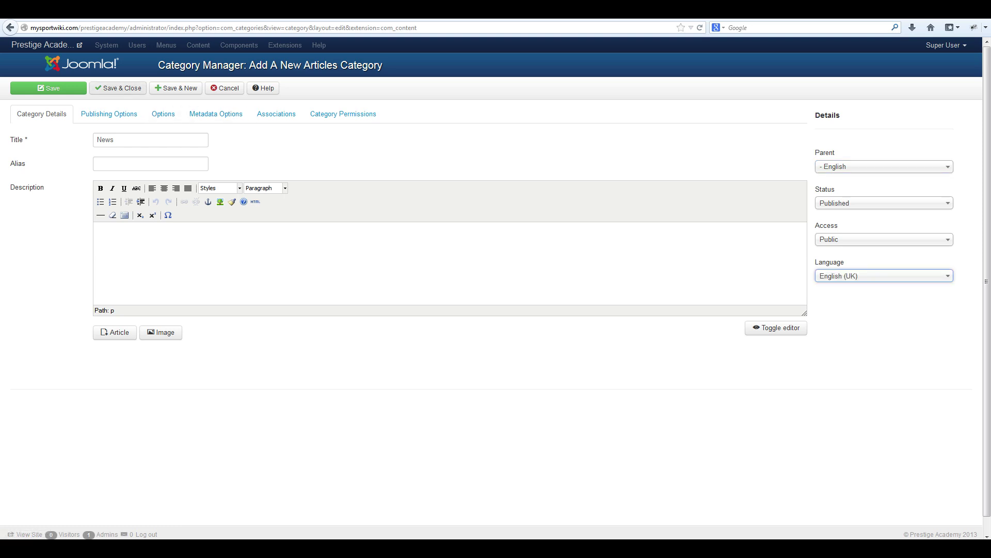
pyautogui.click(117, 87)
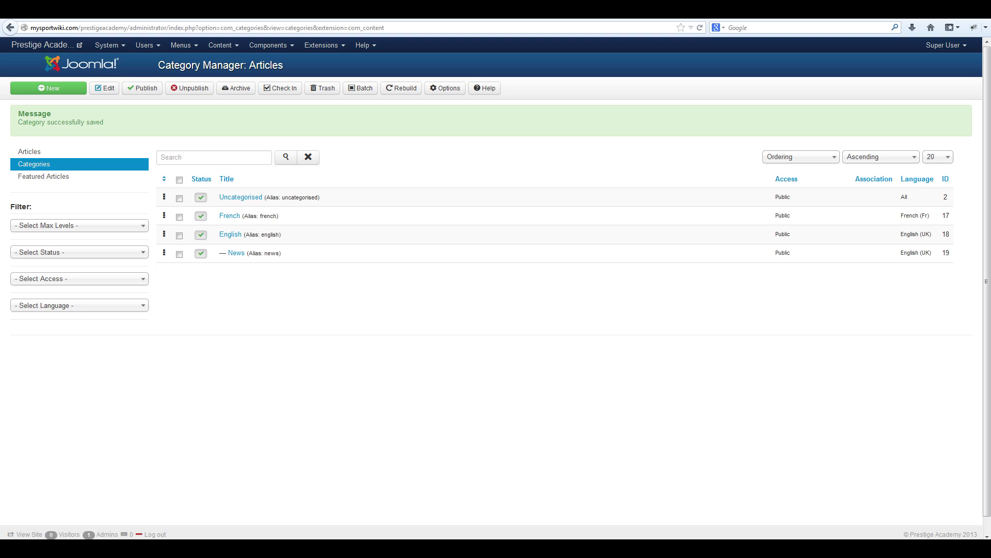
# - Create an article category titled Nouvelles under the parent French with its language set to French (Fr), and save it
pyautogui.click(48, 88)
pyautogui.click(150, 139)
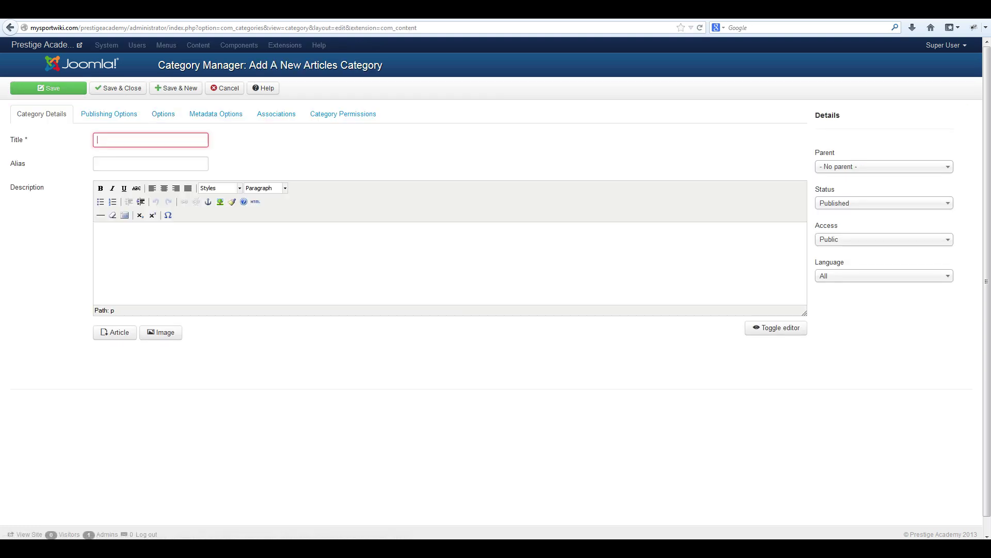
pyautogui.write('Nouvelles')
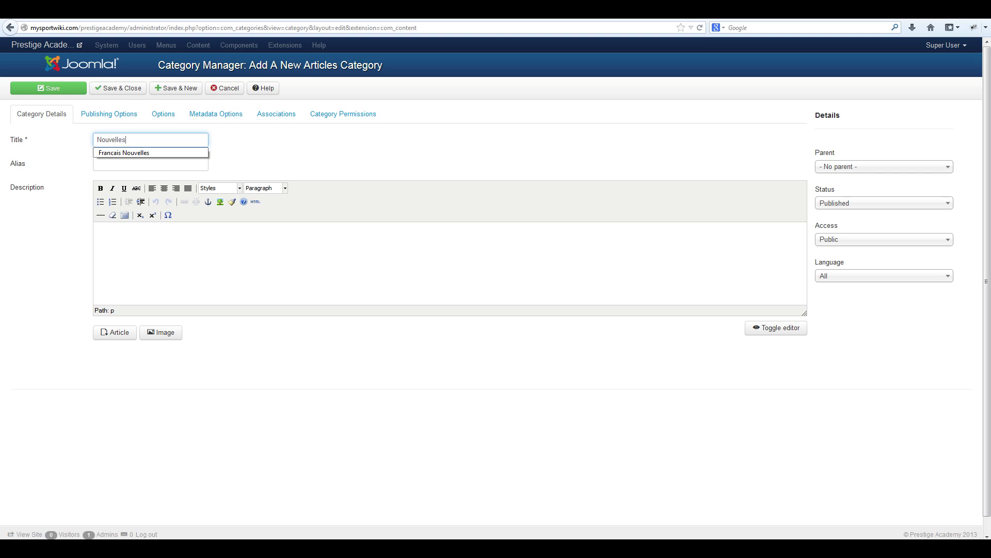
pyautogui.press('Escape')
pyautogui.click(884, 166)
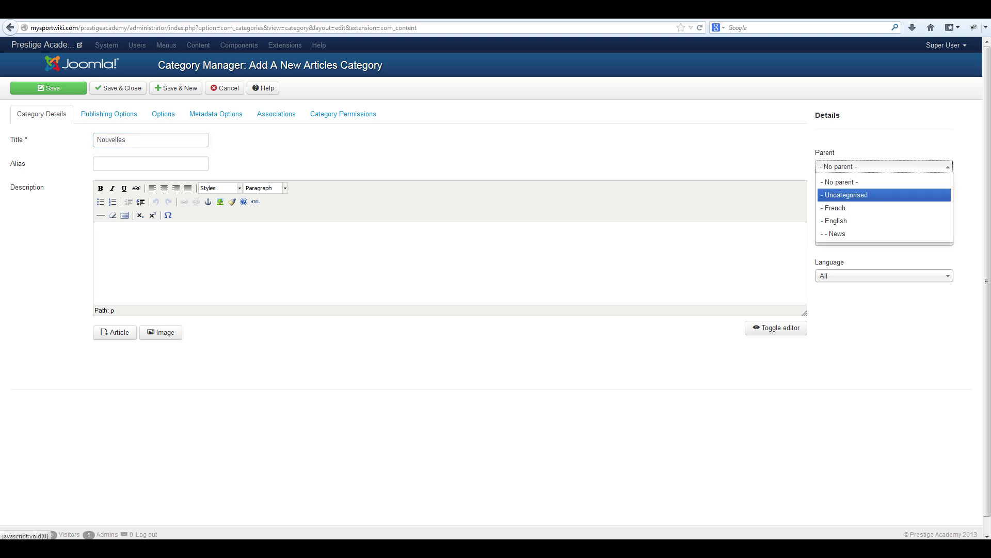
pyautogui.click(847, 208)
pyautogui.click(884, 276)
pyautogui.click(884, 317)
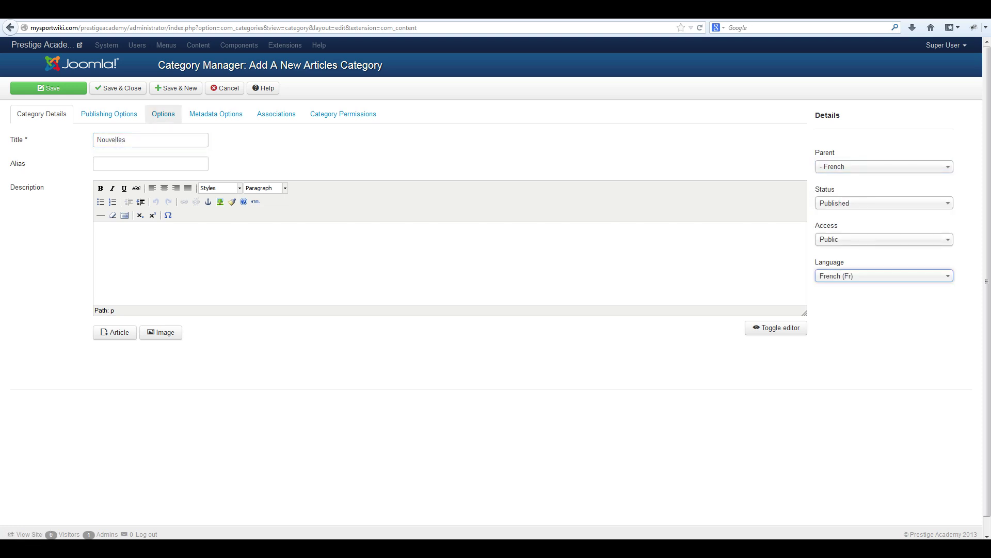
pyautogui.click(118, 87)
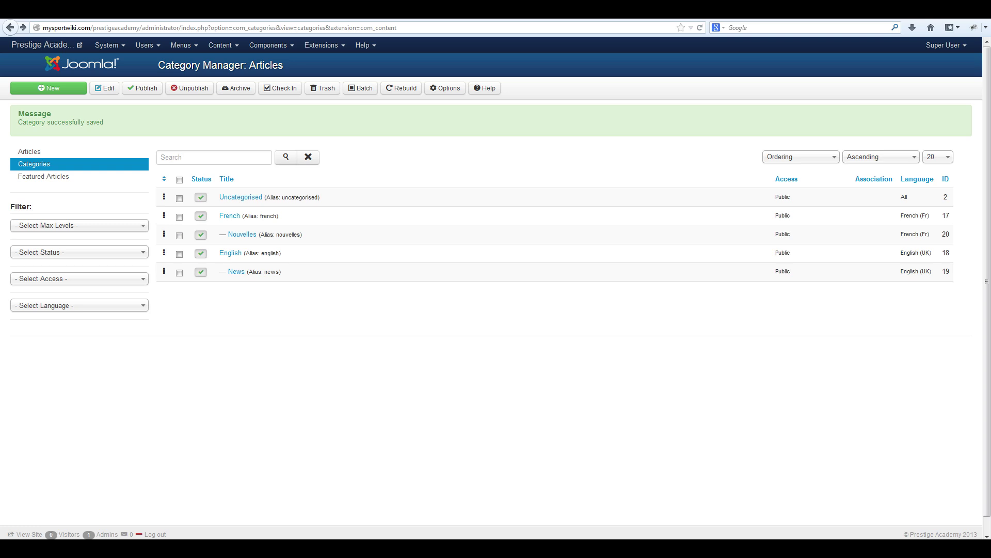
# - Create an article titled English News in the English category with the body text English News and language English (UK), and save it
pyautogui.click(222, 45)
pyautogui.click(227, 58)
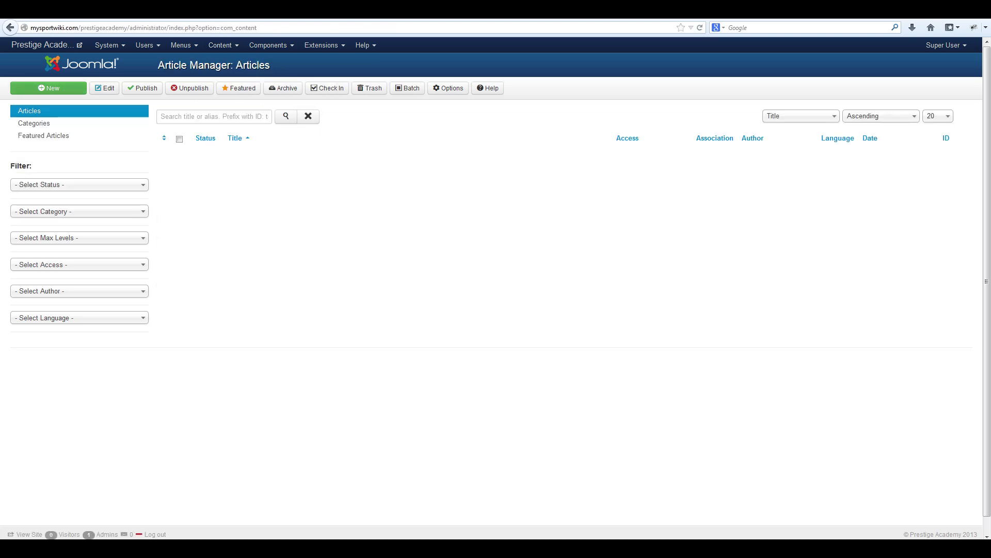
pyautogui.click(48, 88)
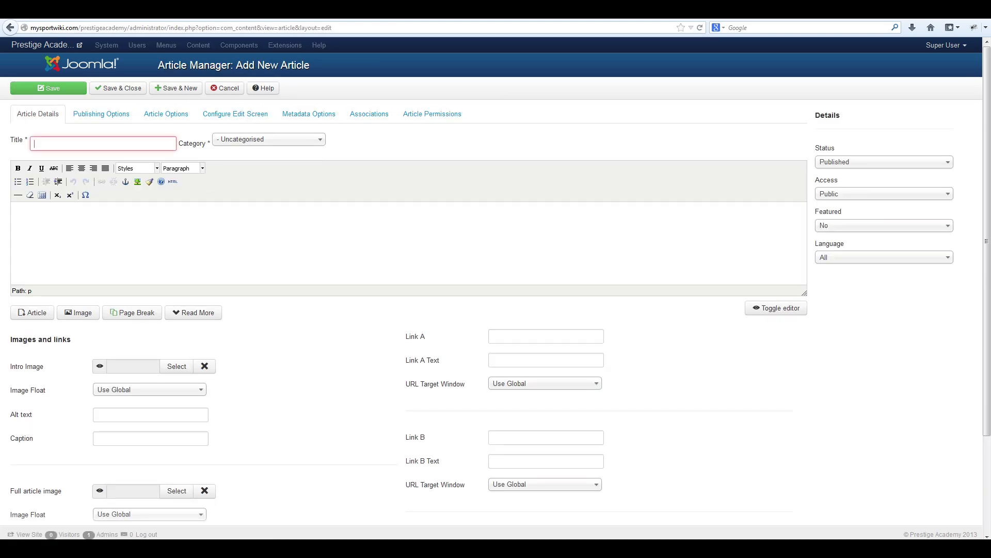
pyautogui.write('English New')
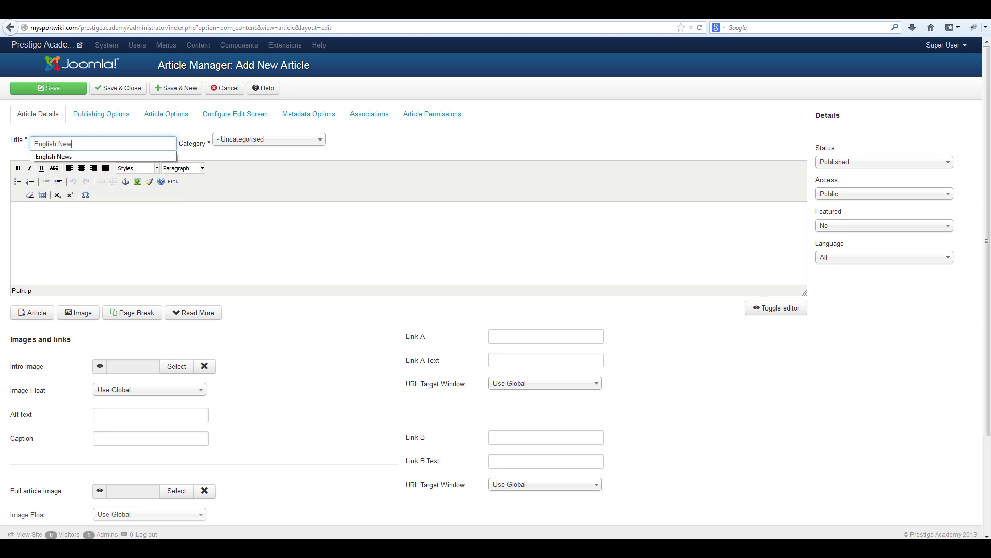
pyautogui.write('s')
pyautogui.click(267, 139)
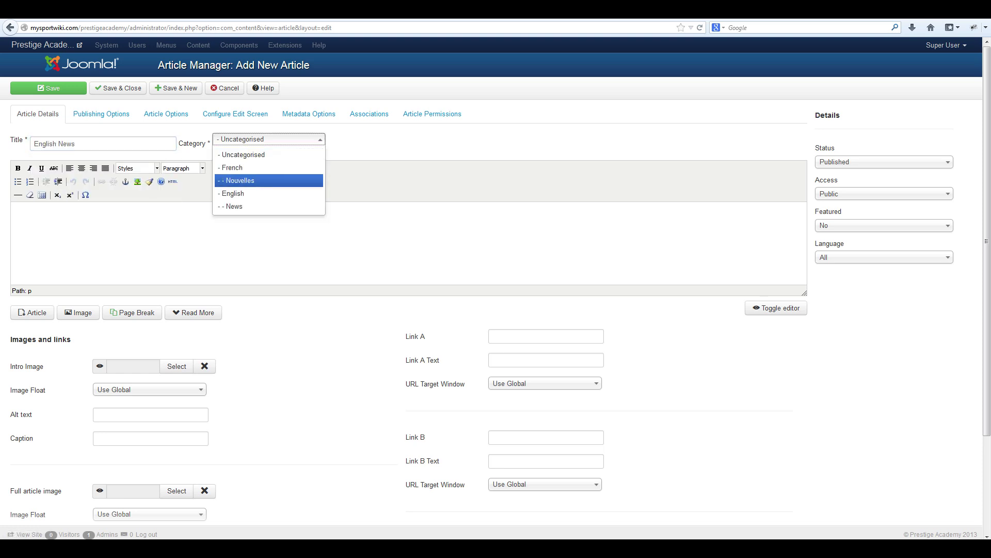
pyautogui.click(268, 193)
pyautogui.write('English News')
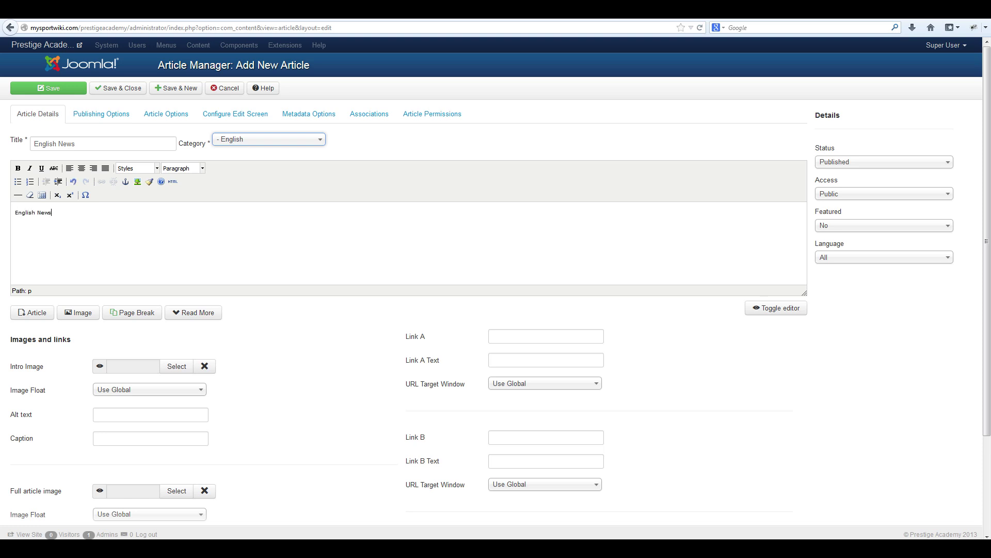
pyautogui.click(884, 257)
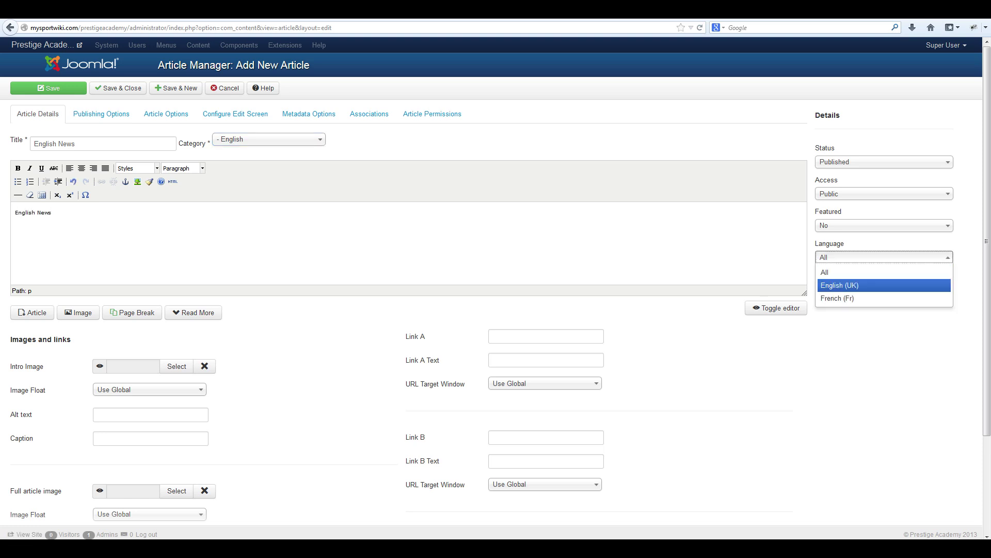
pyautogui.click(884, 285)
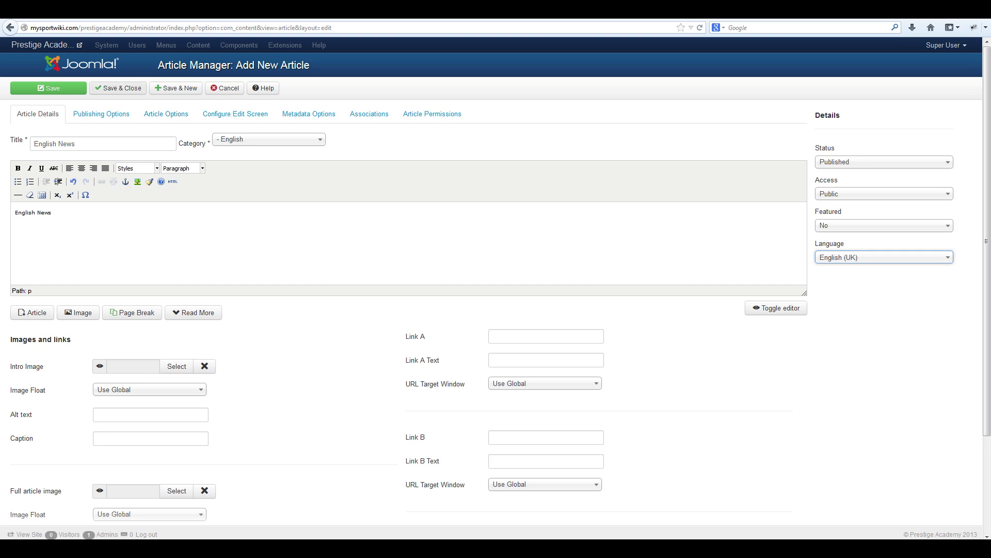
pyautogui.click(117, 88)
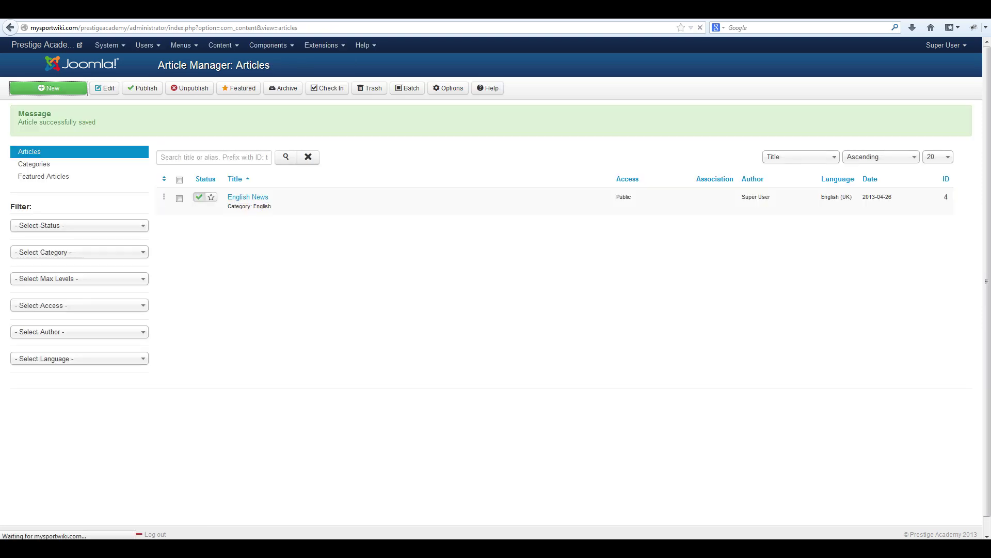
# - Create an article titled Nouvelles Francais in the French category with its language set to French (Fr), and save it
pyautogui.click(49, 87)
pyautogui.click(103, 143)
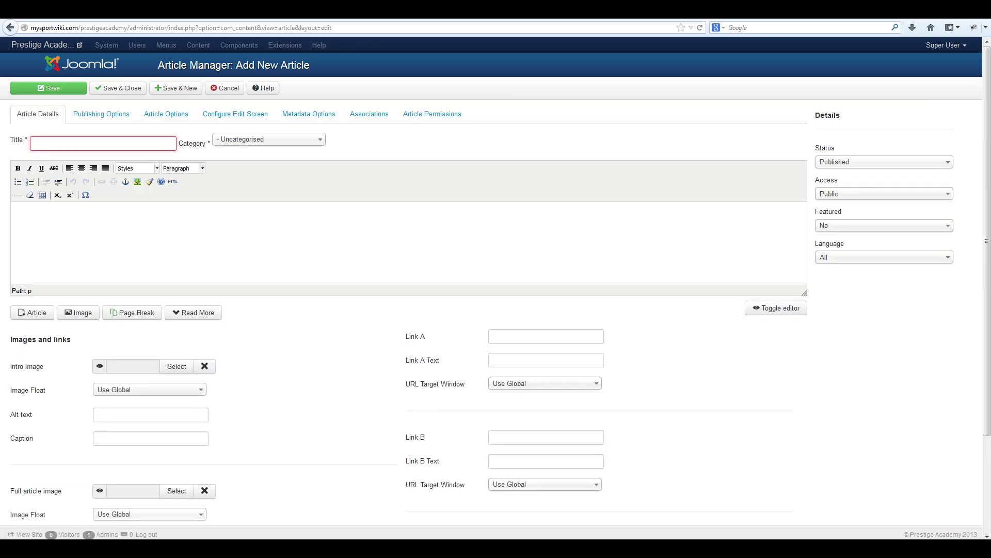
pyautogui.write('No')
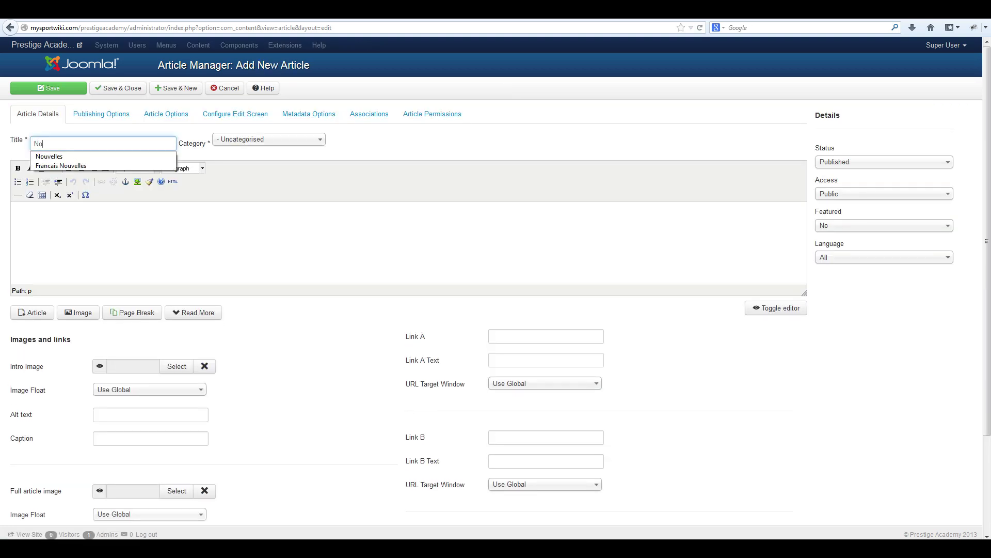
pyautogui.write('uvelles Francais')
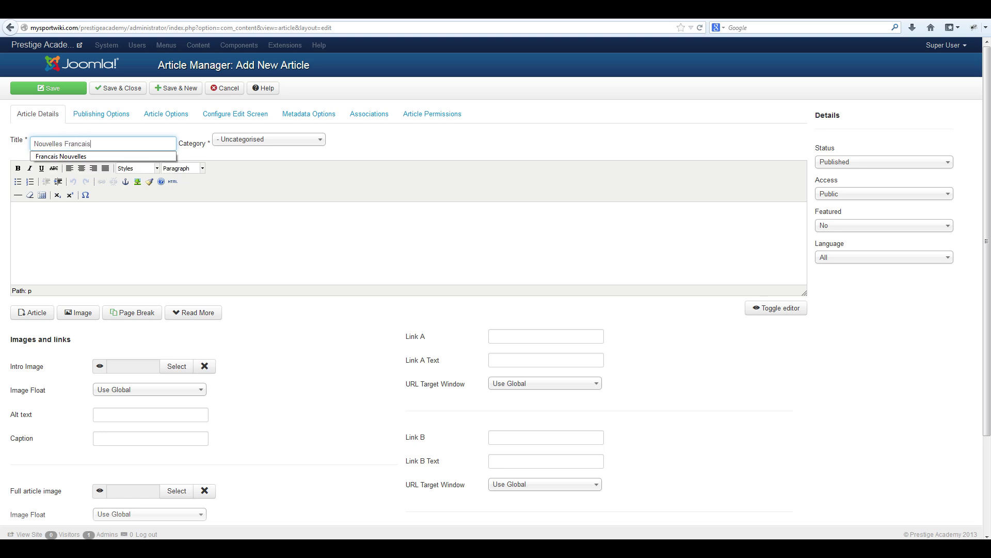
pyautogui.click(268, 139)
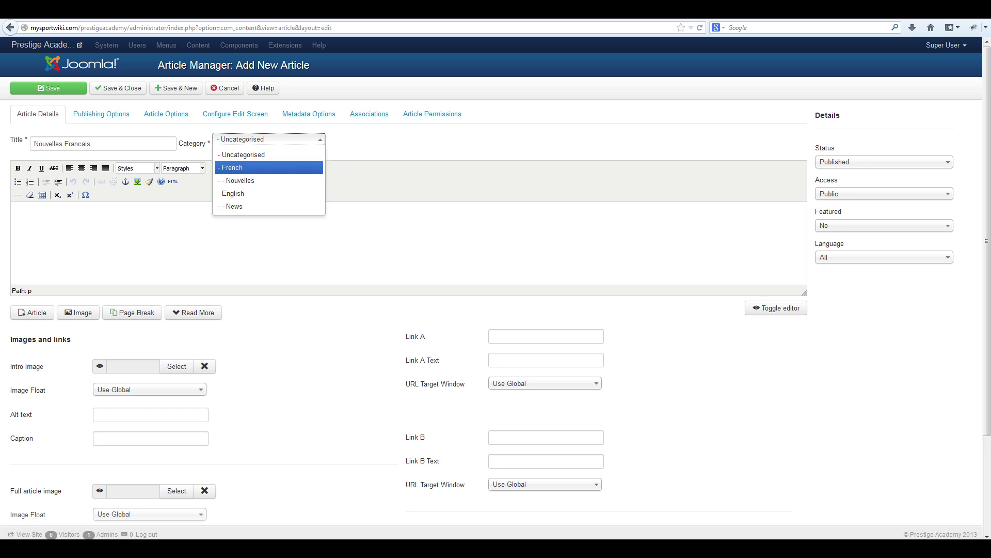
pyautogui.click(268, 167)
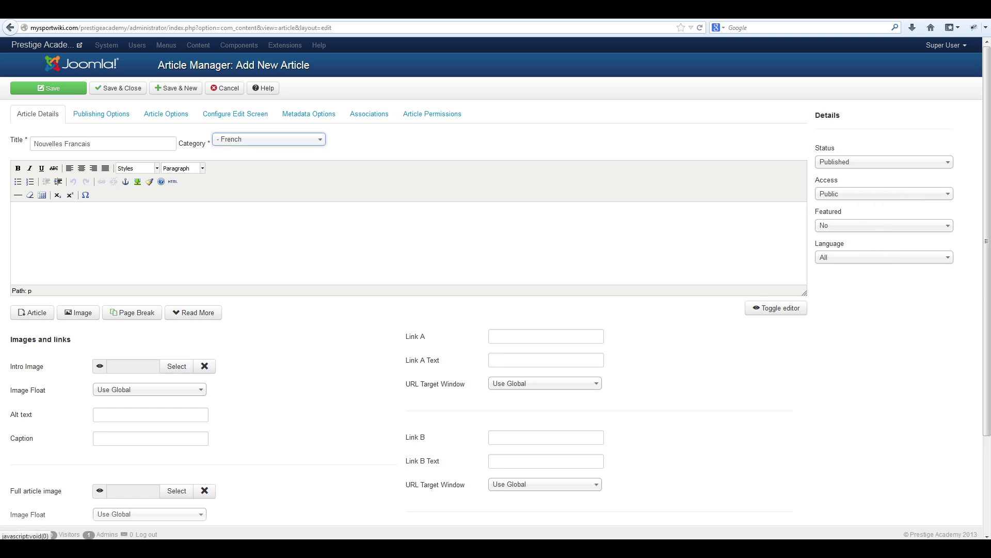
pyautogui.click(883, 257)
pyautogui.press('Return')
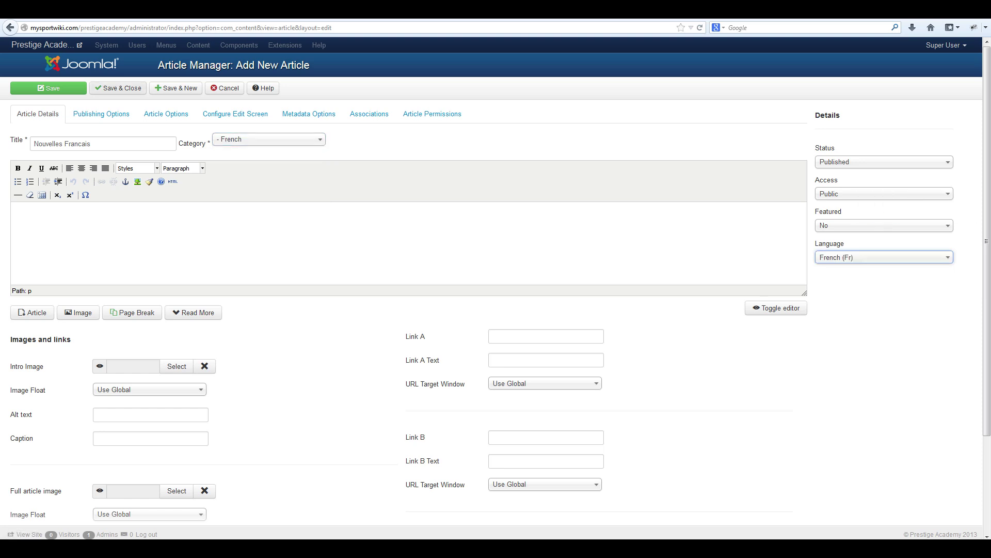
pyautogui.click(118, 88)
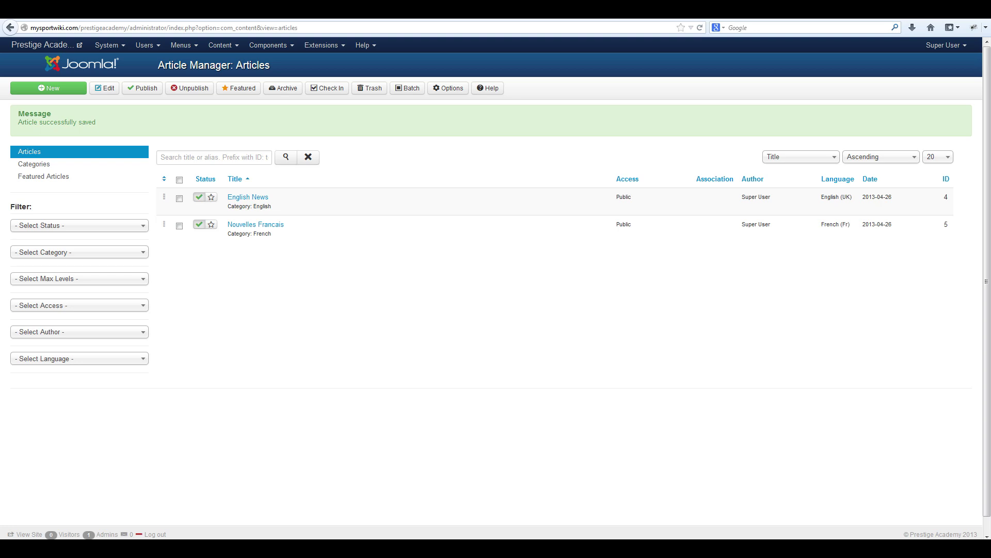
# - Create a menu titled French Menu with the menu type french-menu, and save it
pyautogui.click(184, 45)
pyautogui.click(199, 62)
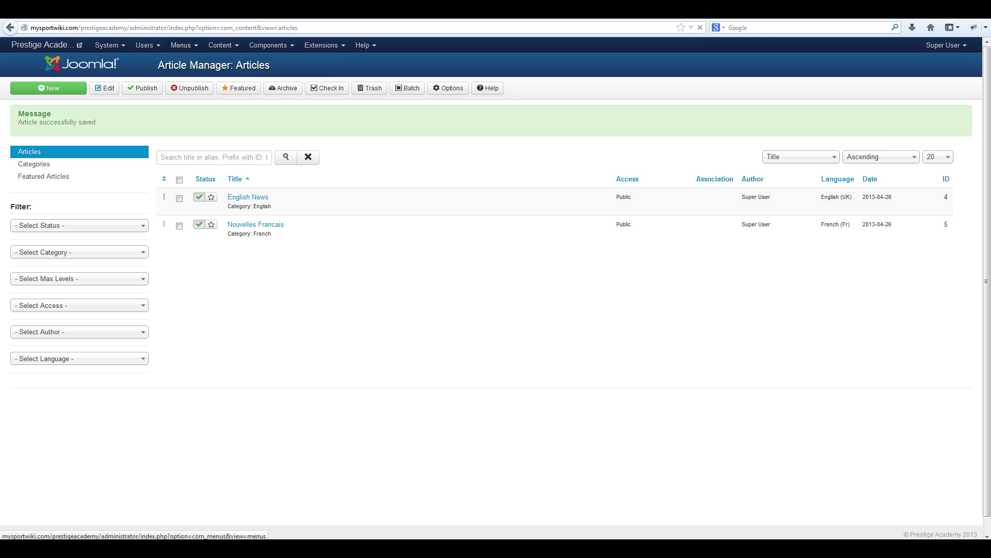
pyautogui.click(48, 87)
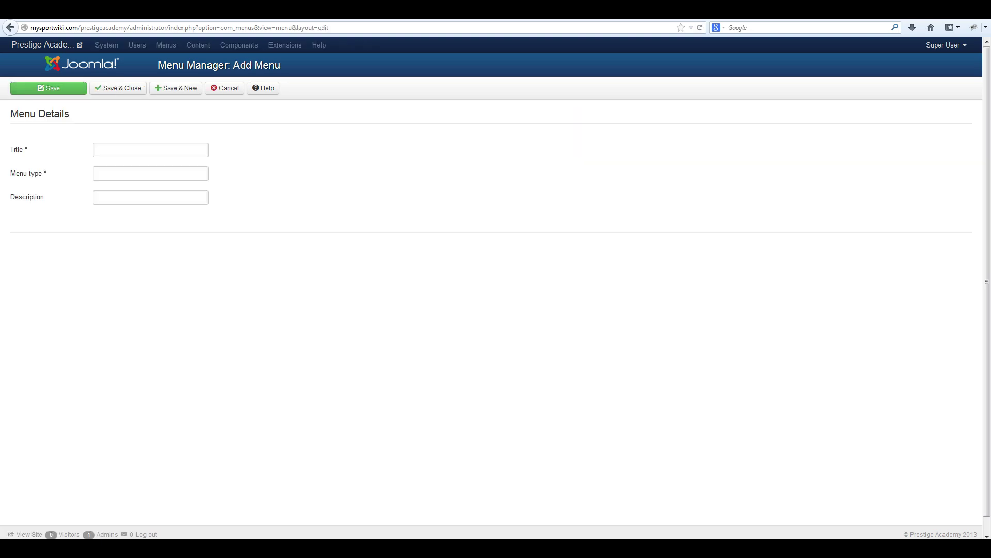
pyautogui.click(150, 150)
pyautogui.write('French')
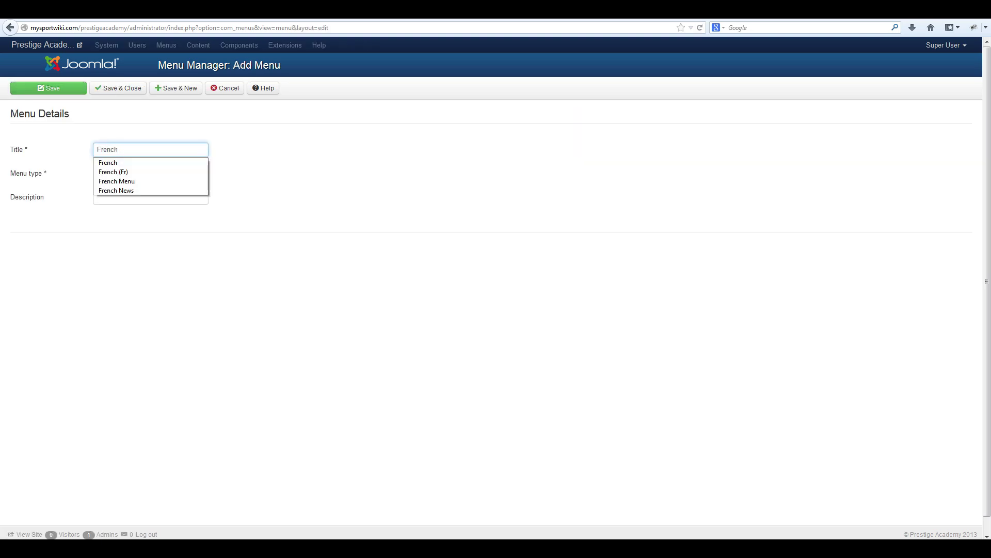
pyautogui.write(' Menu')
pyautogui.press('Tab')
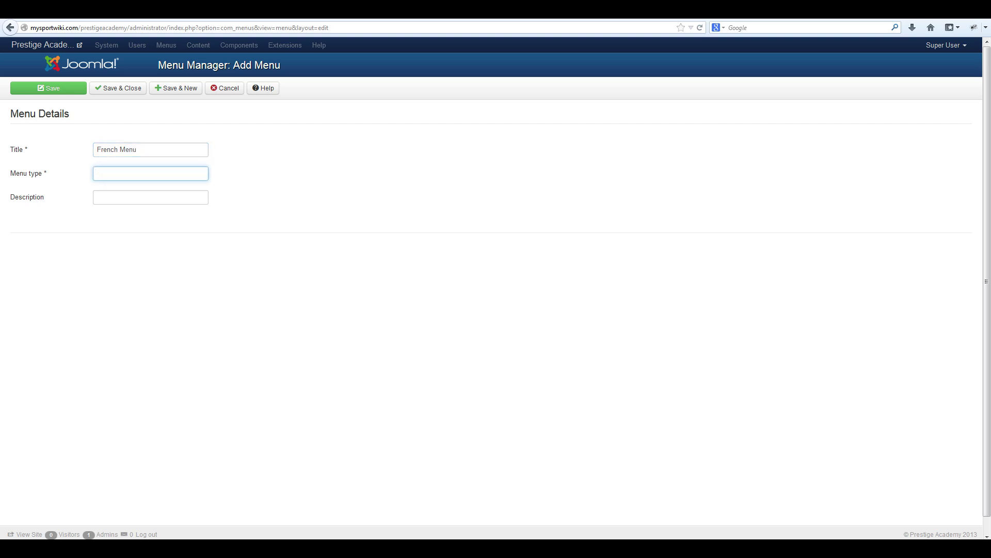
pyautogui.write('french-')
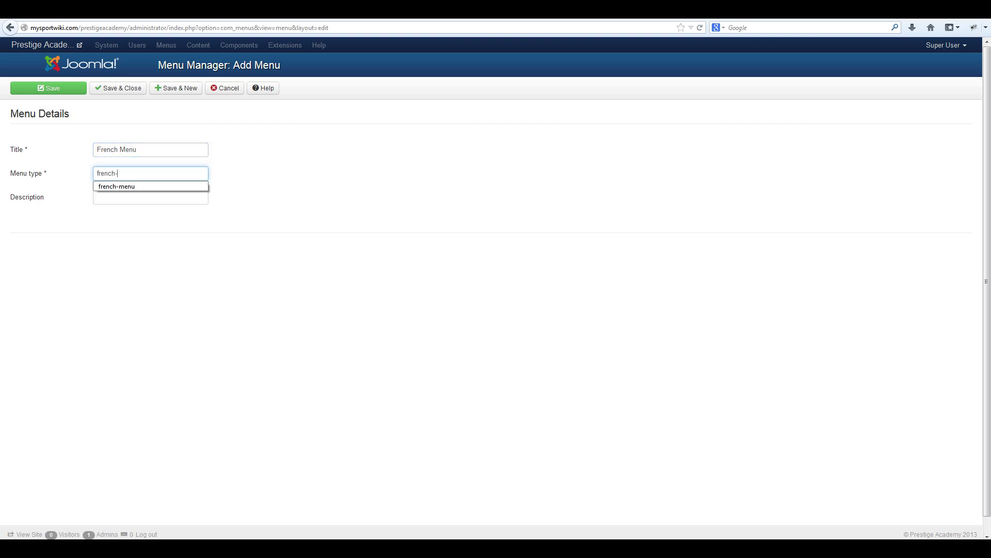
pyautogui.write('menu')
pyautogui.click(118, 88)
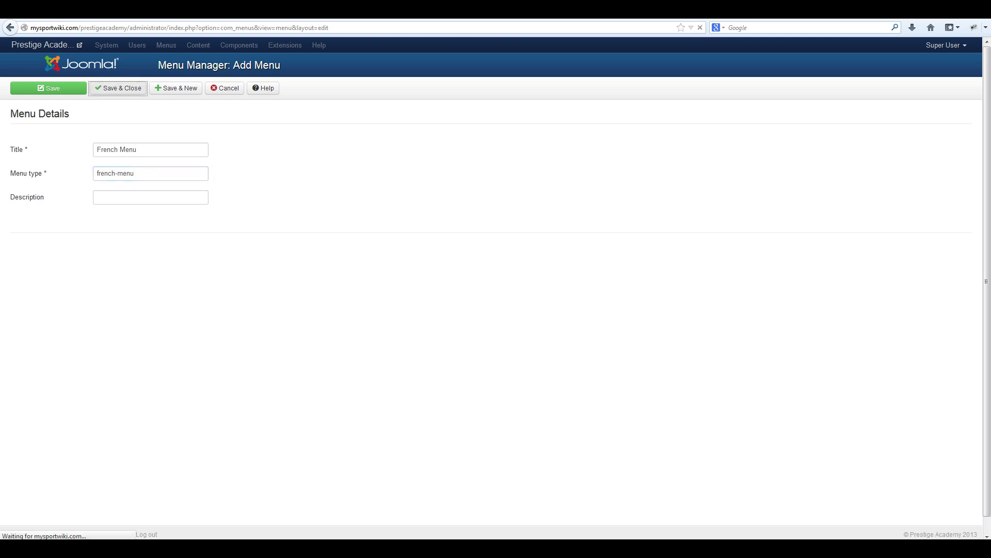
# - Create a menu titled English Menu with the menu type english-menu, and save it
pyautogui.click(49, 87)
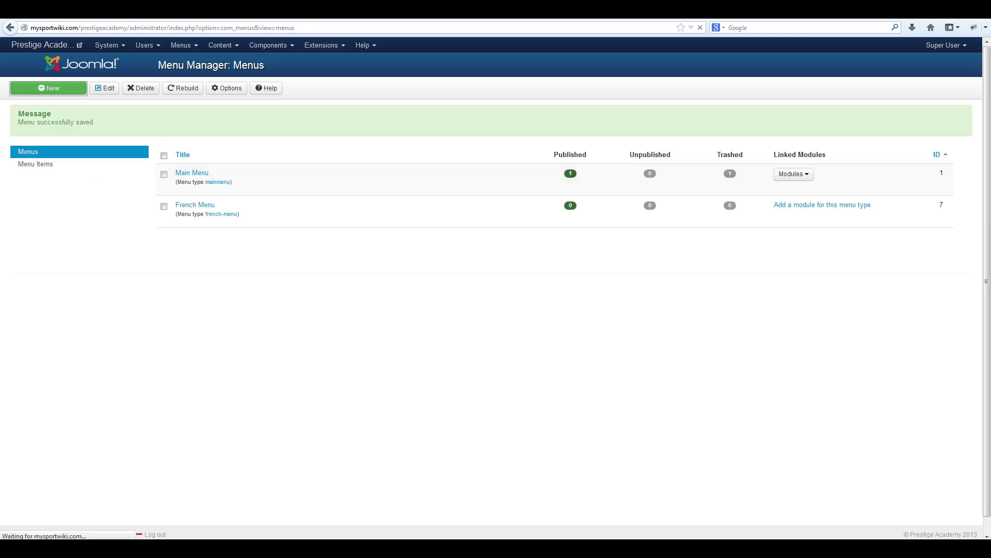
pyautogui.click(151, 149)
pyautogui.write('En')
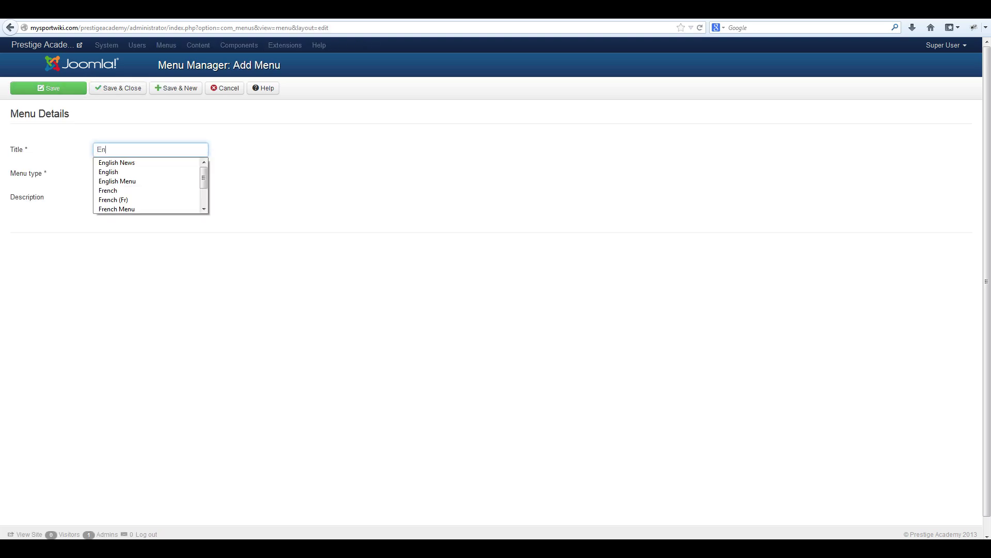
pyautogui.write('glish Menu')
pyautogui.press('Tab')
pyautogui.write('eng')
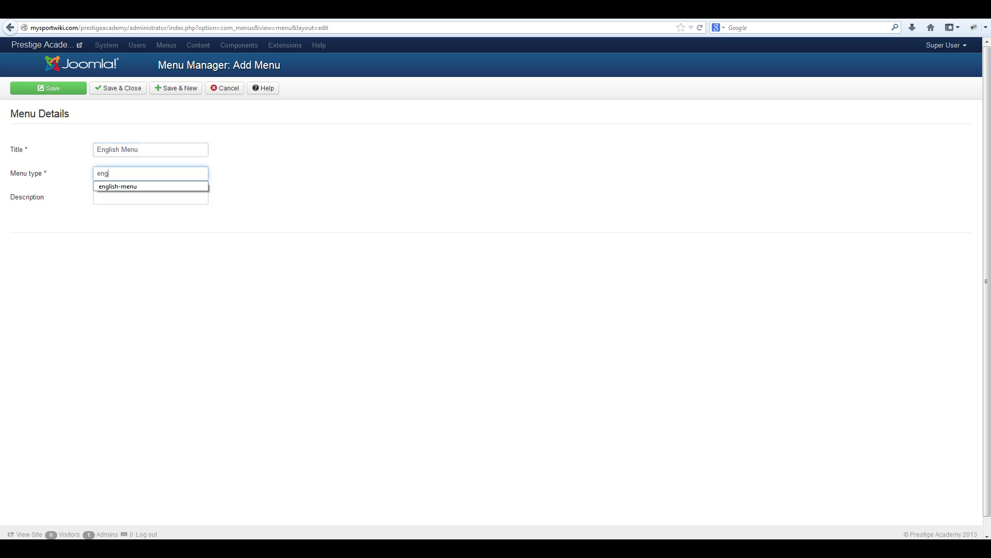
pyautogui.press('Down')
pyautogui.press('Return')
pyautogui.click(119, 88)
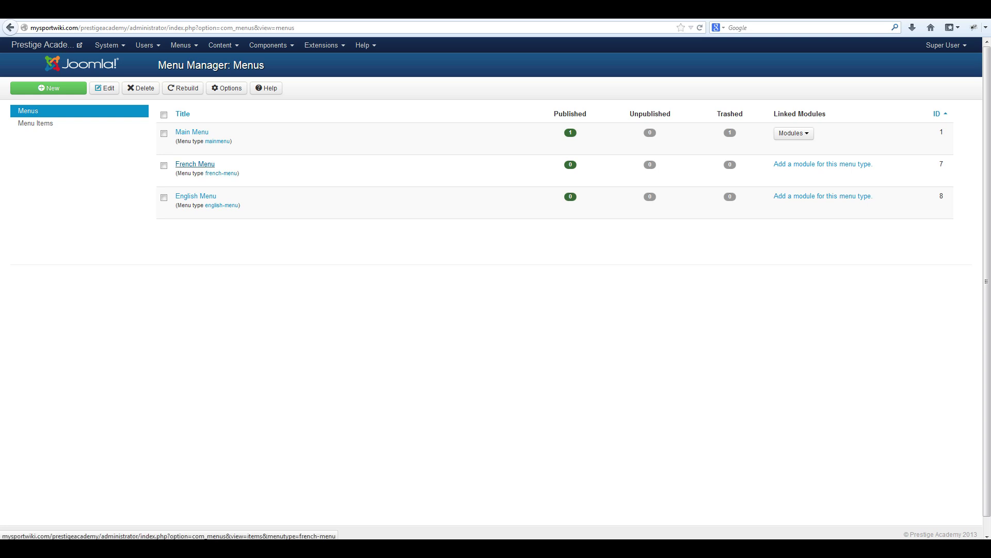
# - Start a new item in the French Menu, using the Category Blog item type with the French category
pyautogui.click(195, 163)
pyautogui.click(48, 88)
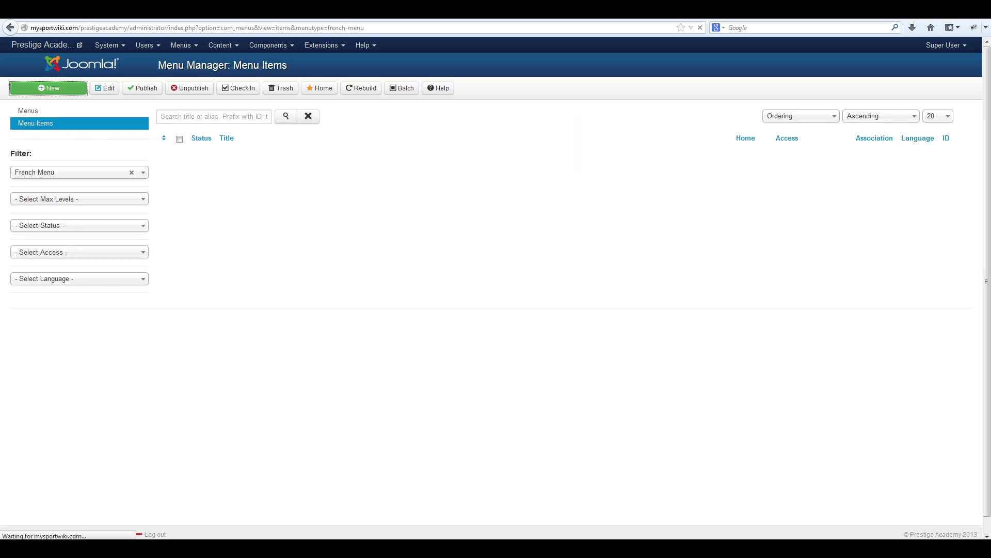
pyautogui.click(199, 139)
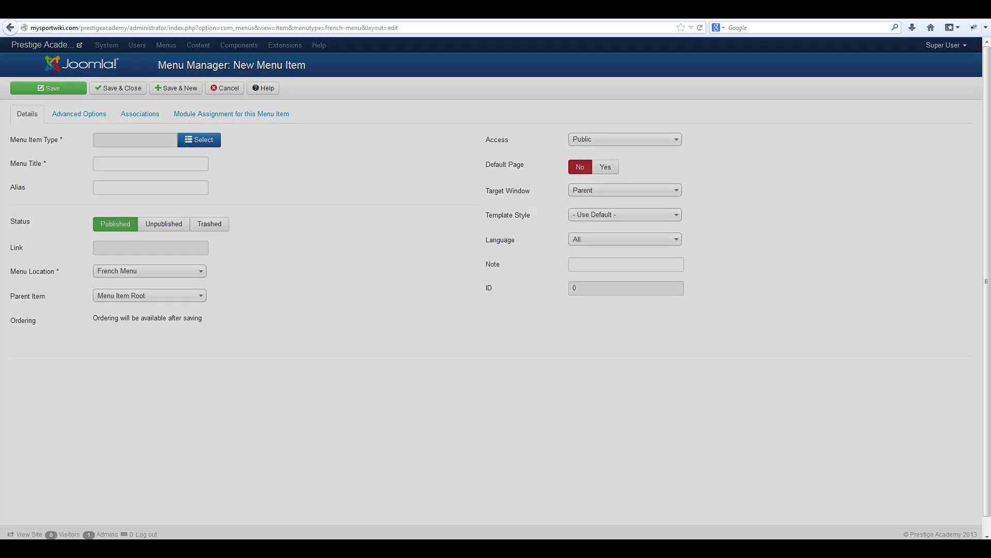
pyautogui.click(366, 202)
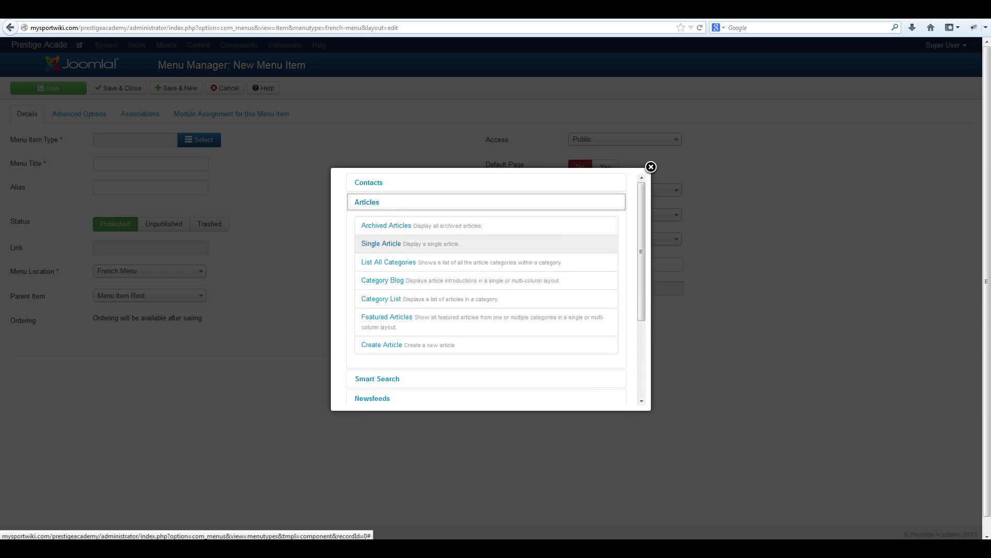
pyautogui.click(383, 280)
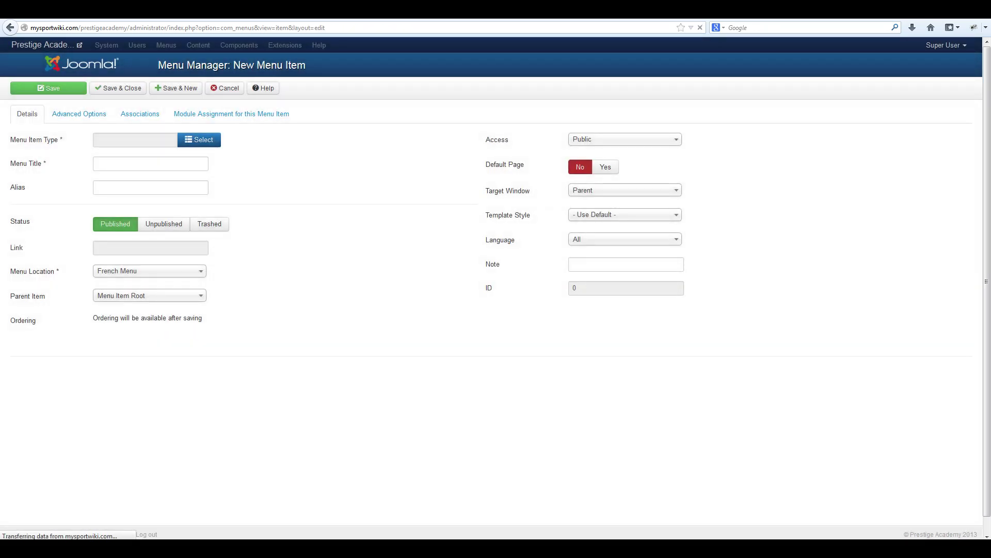
pyautogui.click(149, 162)
pyautogui.click(149, 190)
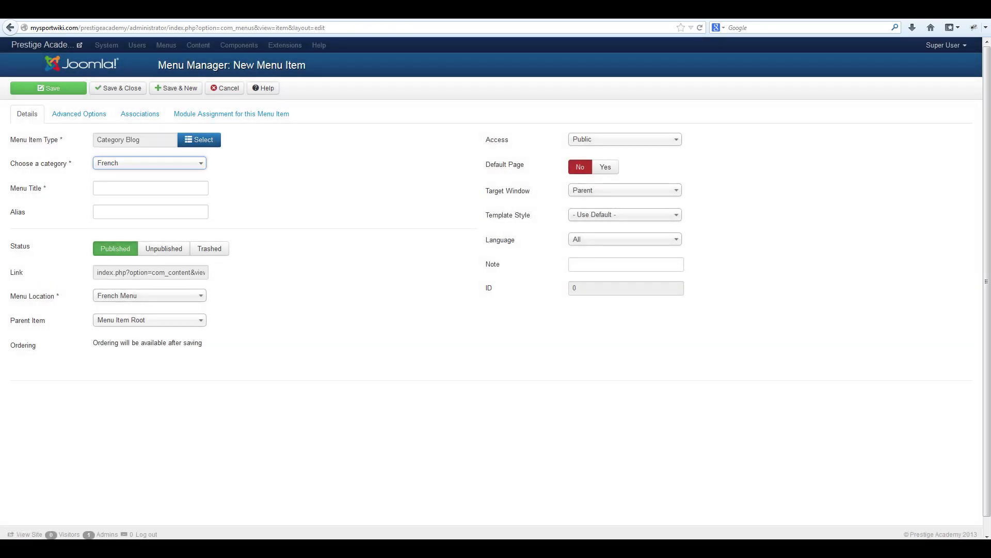
# - Title the menu item Nouvelles Francais, set its language to French (Fr), and save it
pyautogui.click(151, 188)
pyautogui.write('Nouvelle')
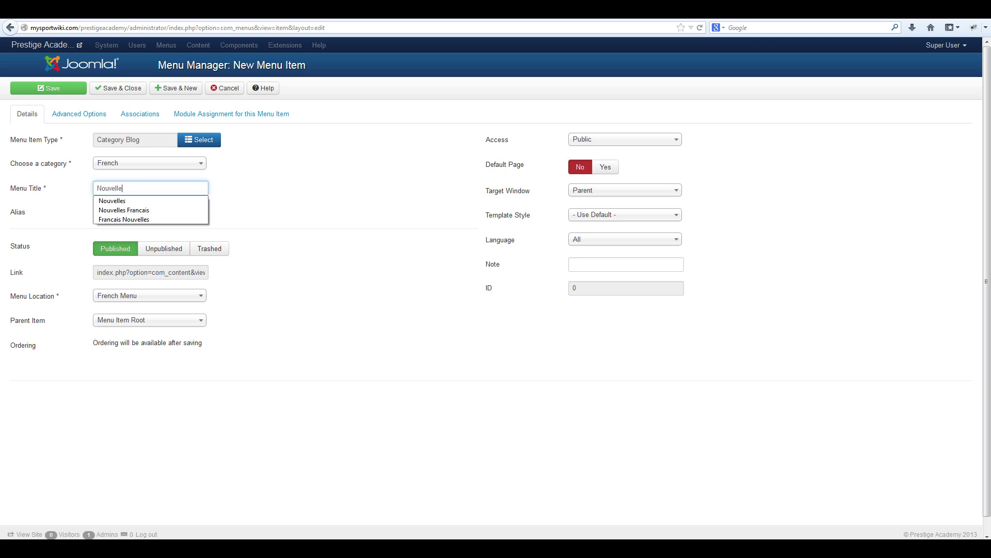
pyautogui.write('s Francais')
pyautogui.press('Down')
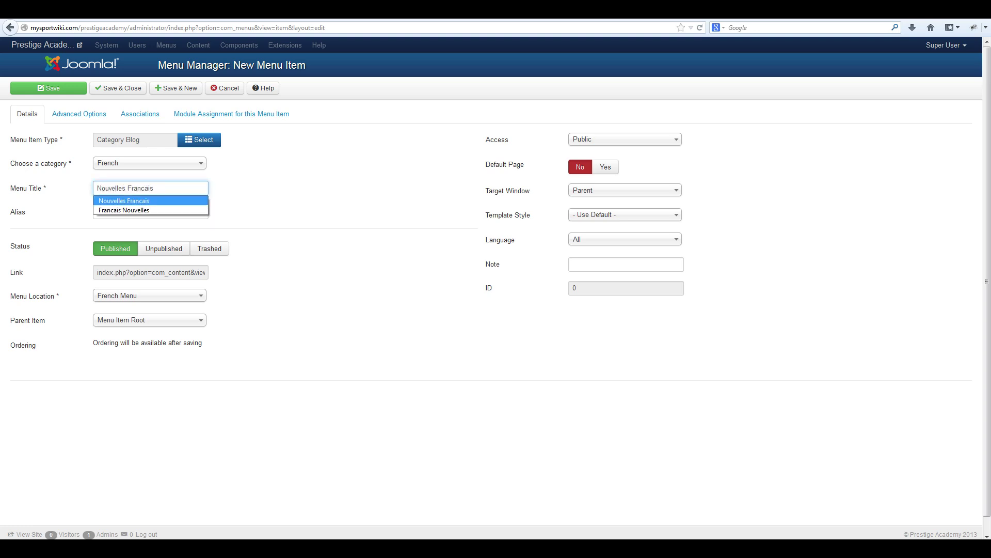
pyautogui.press('Return')
pyautogui.click(624, 239)
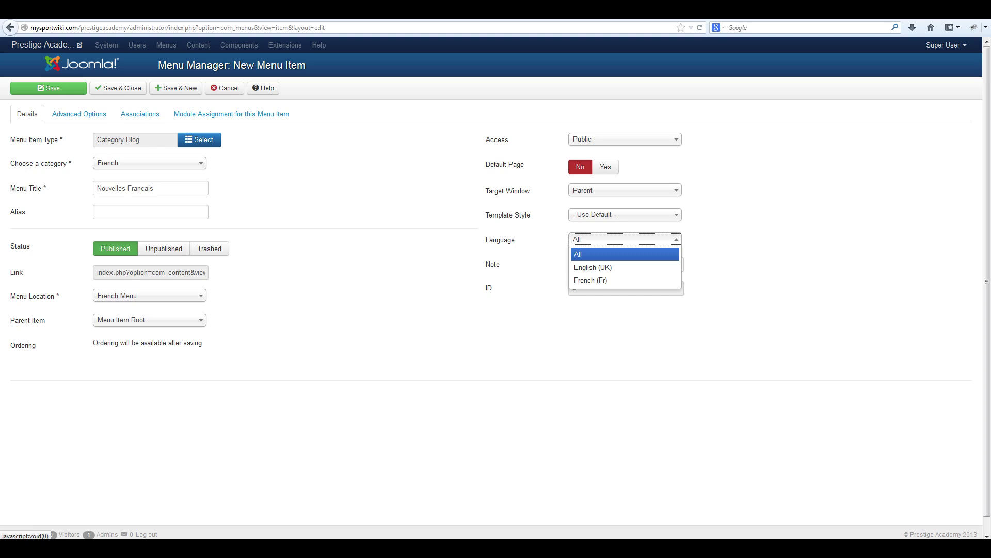
pyautogui.press('Return')
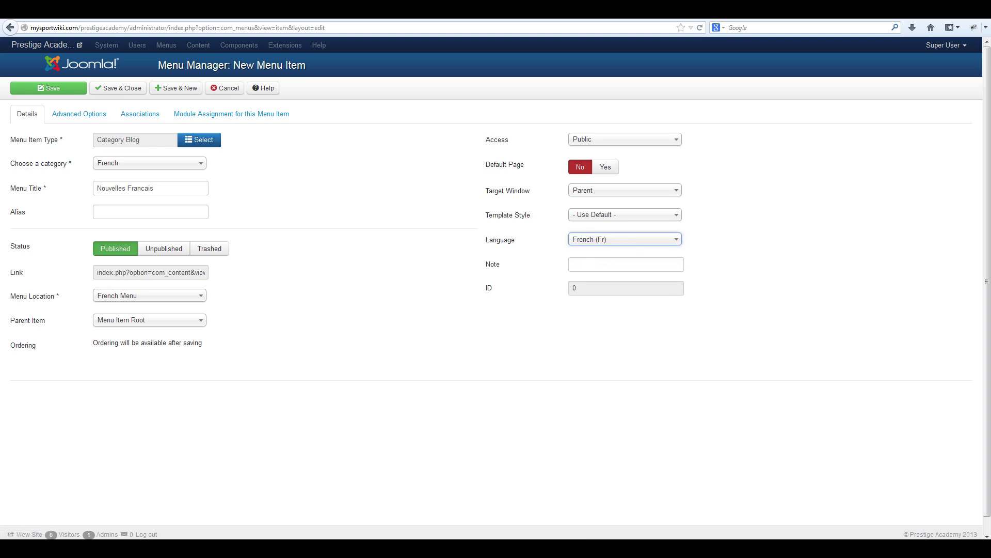
pyautogui.click(118, 88)
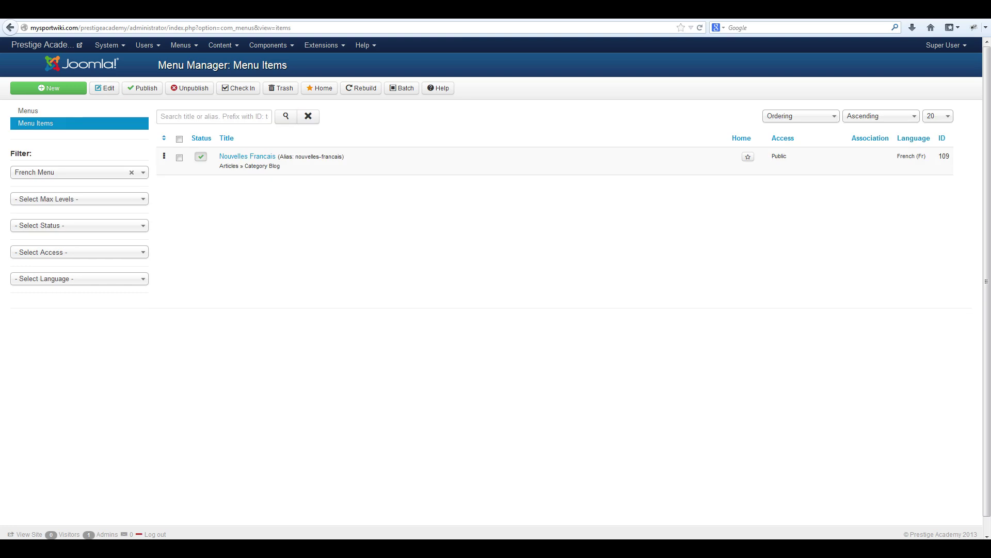
# - Start a new item in the English Menu, using the Category Blog item type with the English category
pyautogui.click(28, 110)
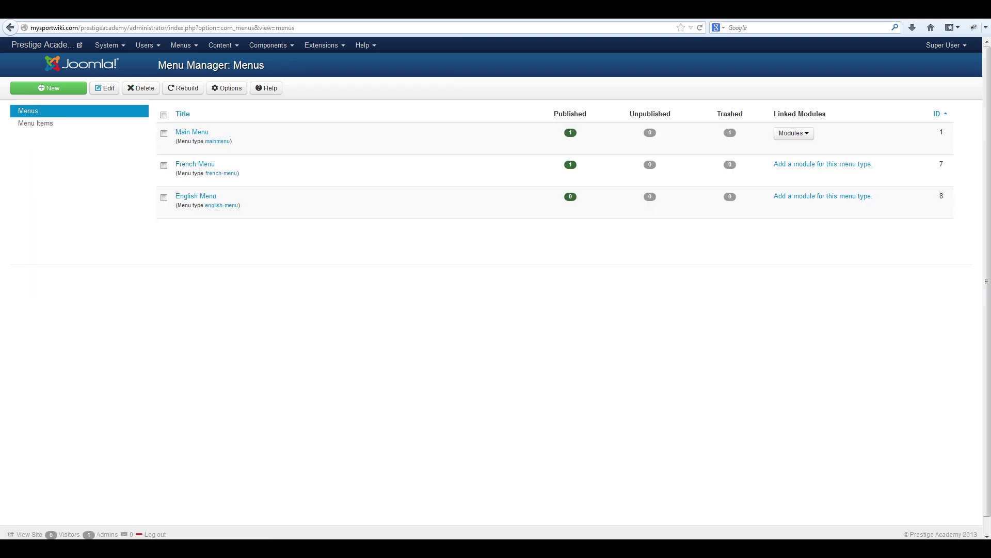
pyautogui.click(196, 196)
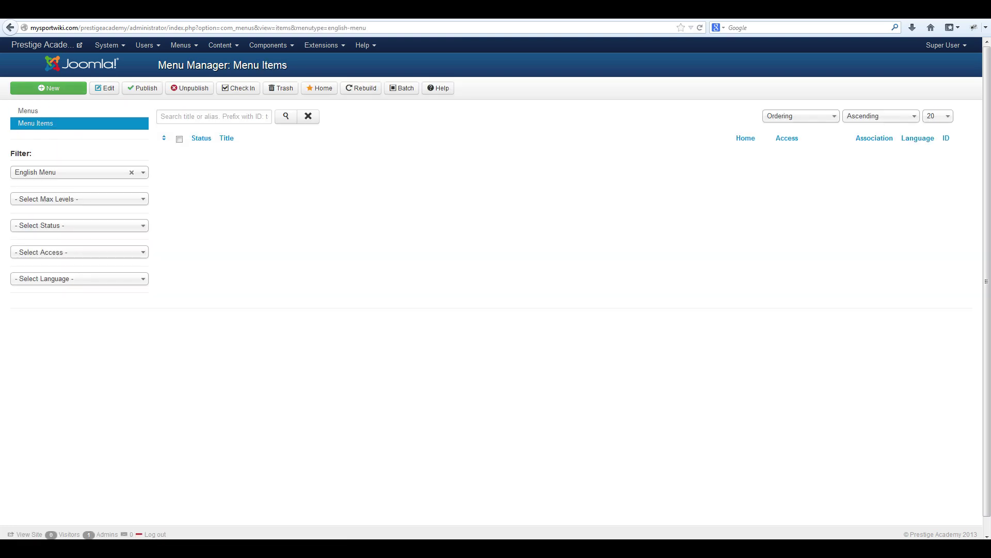
pyautogui.click(48, 88)
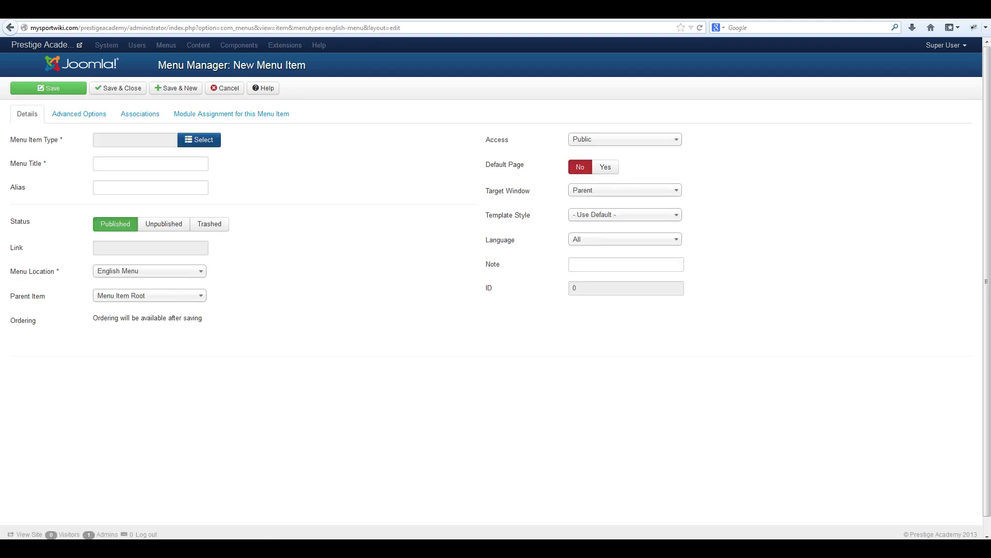
pyautogui.click(199, 140)
pyautogui.click(367, 202)
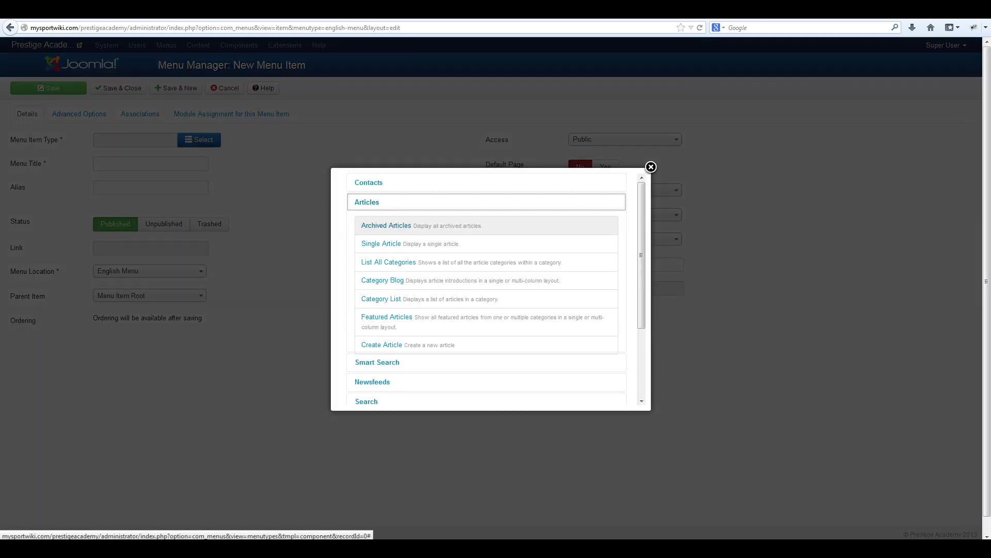
pyautogui.click(383, 280)
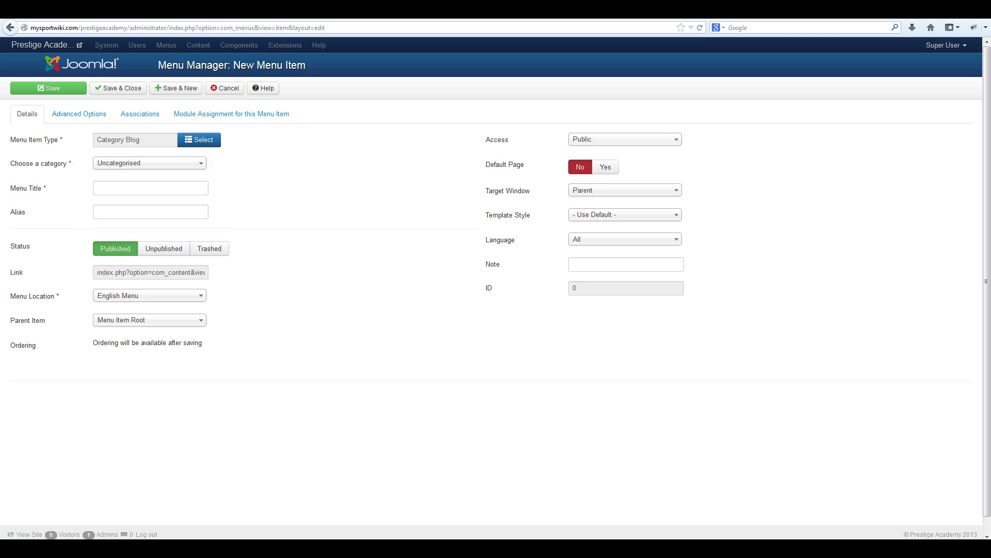
pyautogui.click(150, 163)
pyautogui.click(150, 216)
# - Title the menu item English News, set its language to English (UK), and save it
pyautogui.click(150, 188)
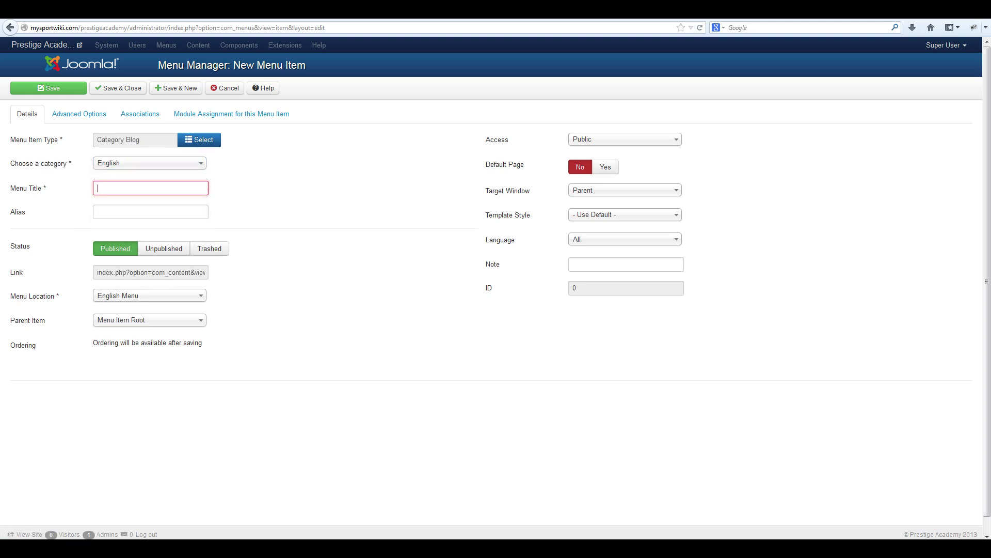
pyautogui.write('English News')
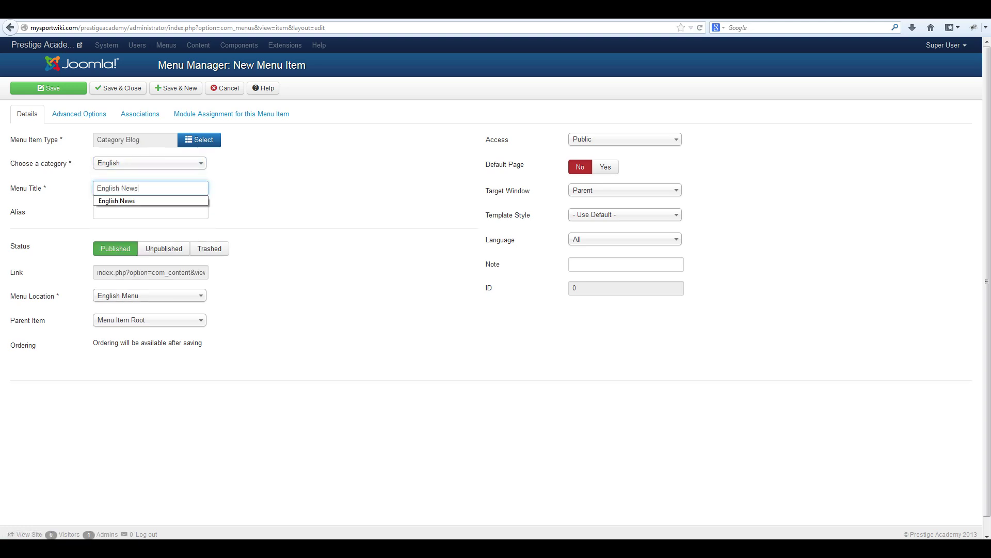
pyautogui.click(624, 239)
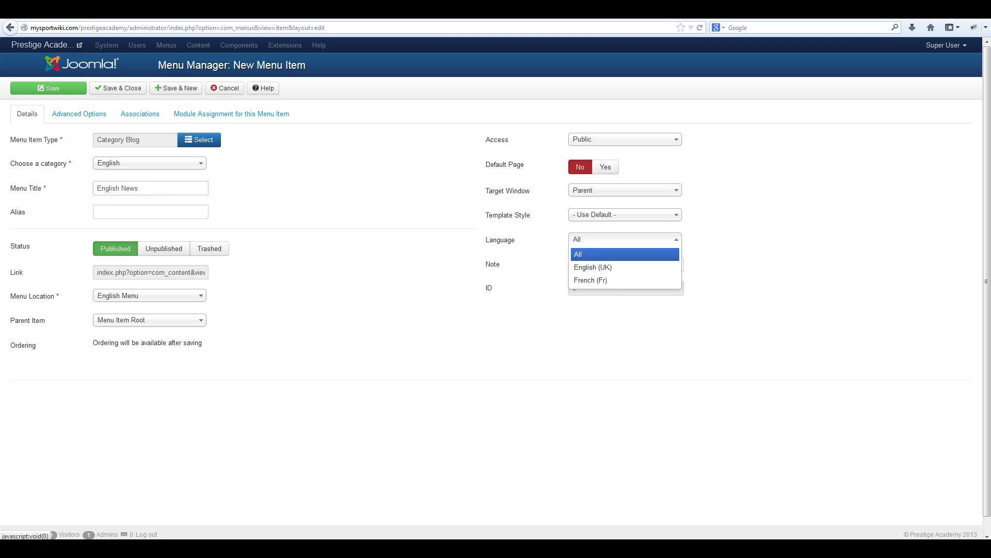
pyautogui.click(593, 262)
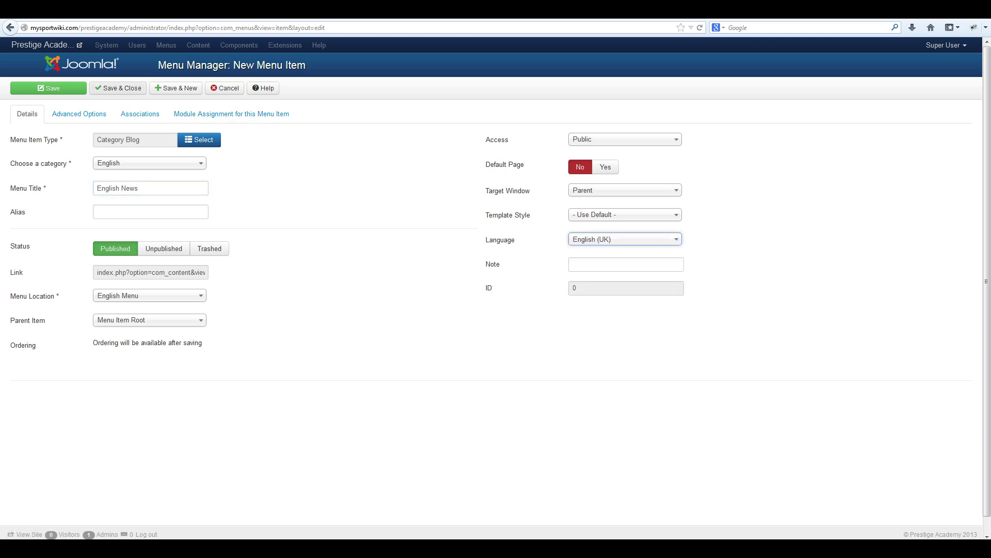
pyautogui.click(118, 88)
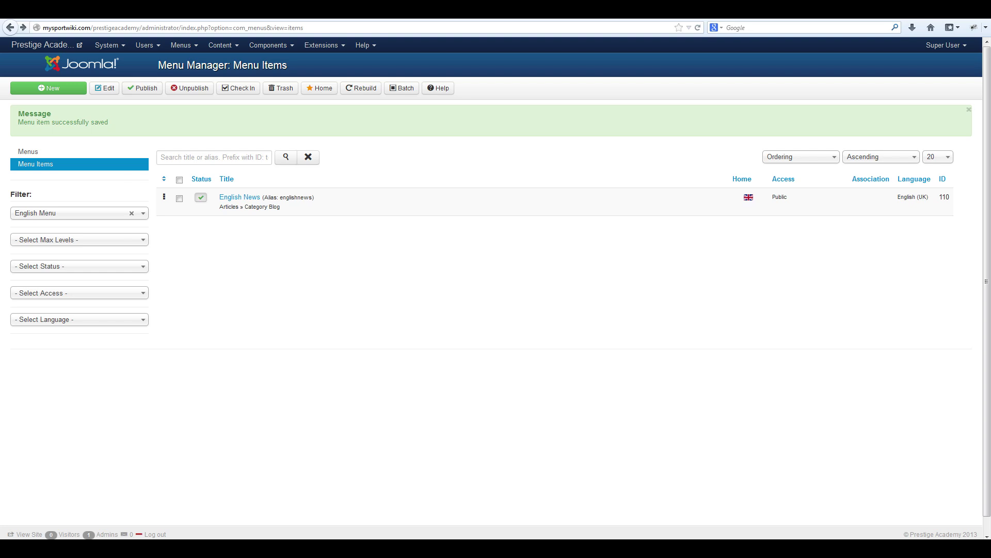
# - In the prestige_academy template style's Vertex menu settings, use English Menu as the main menu and save the style
pyautogui.click(321, 45)
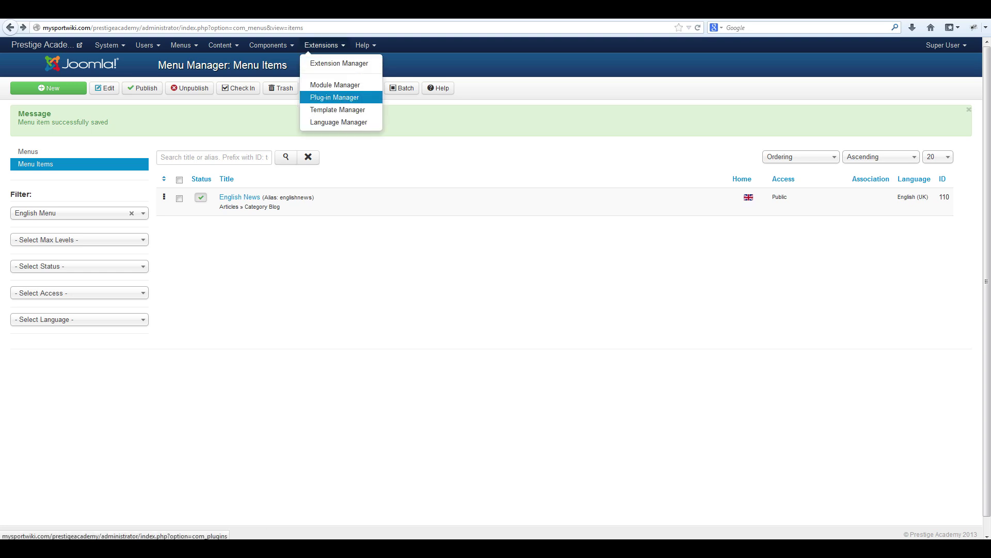
pyautogui.click(337, 110)
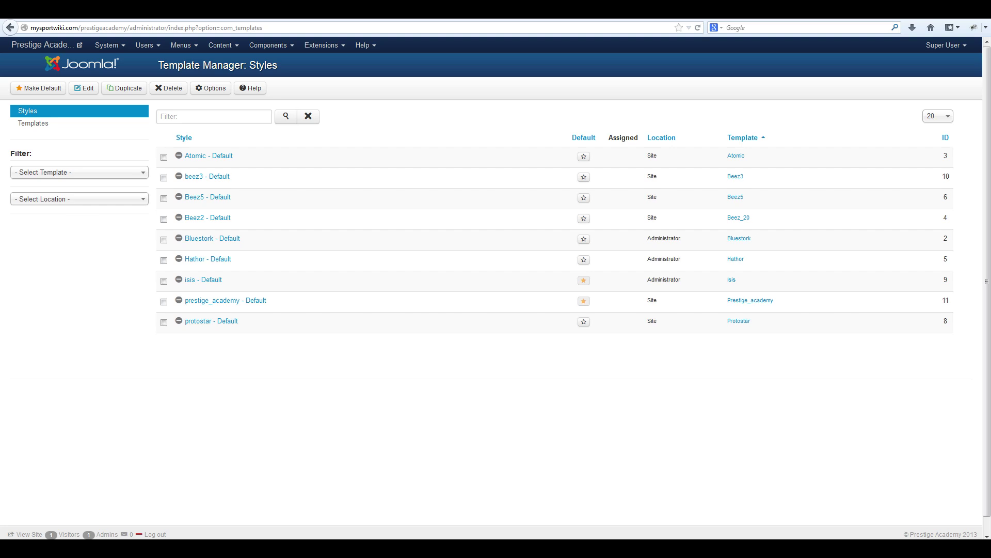
pyautogui.click(226, 300)
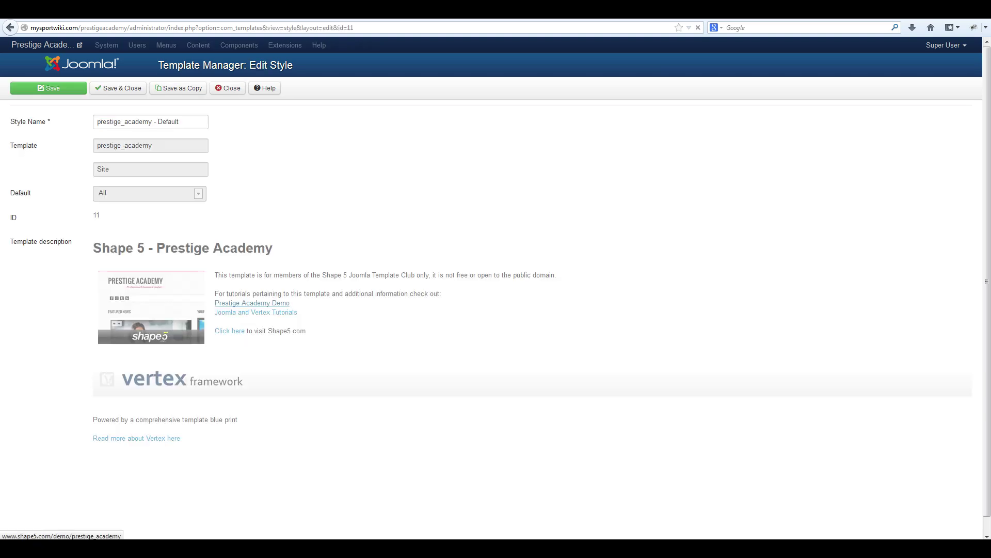
pyautogui.click(132, 114)
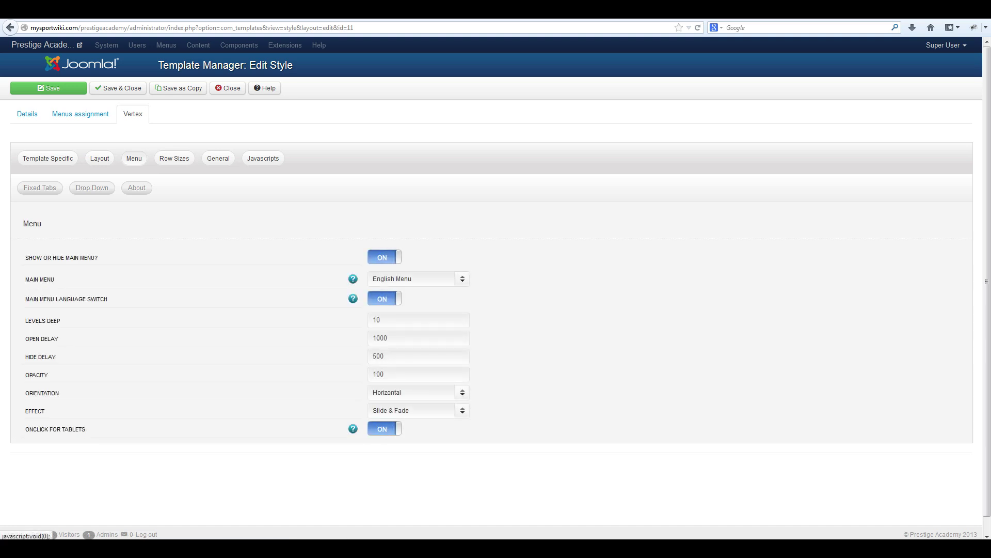
pyautogui.click(134, 159)
pyautogui.click(373, 279)
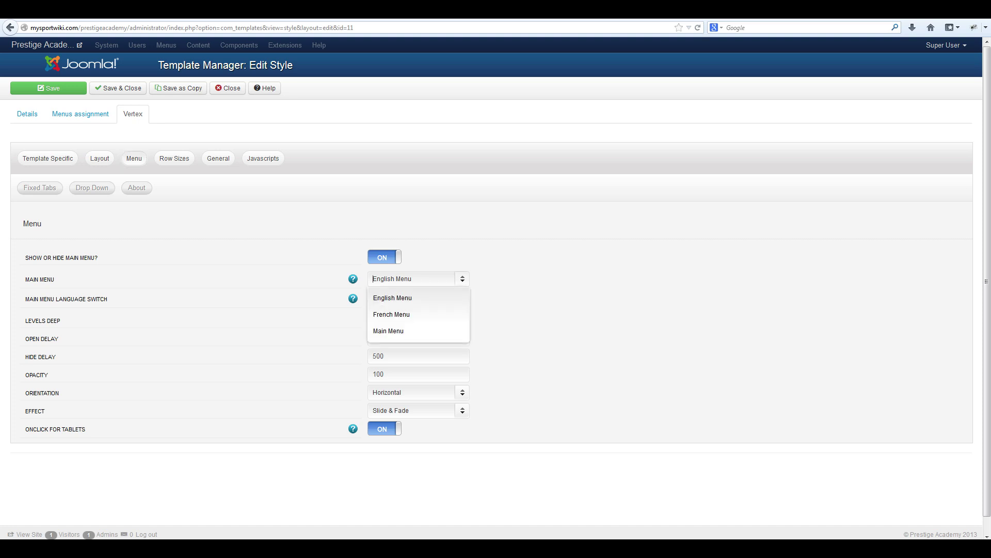
pyautogui.press('Escape')
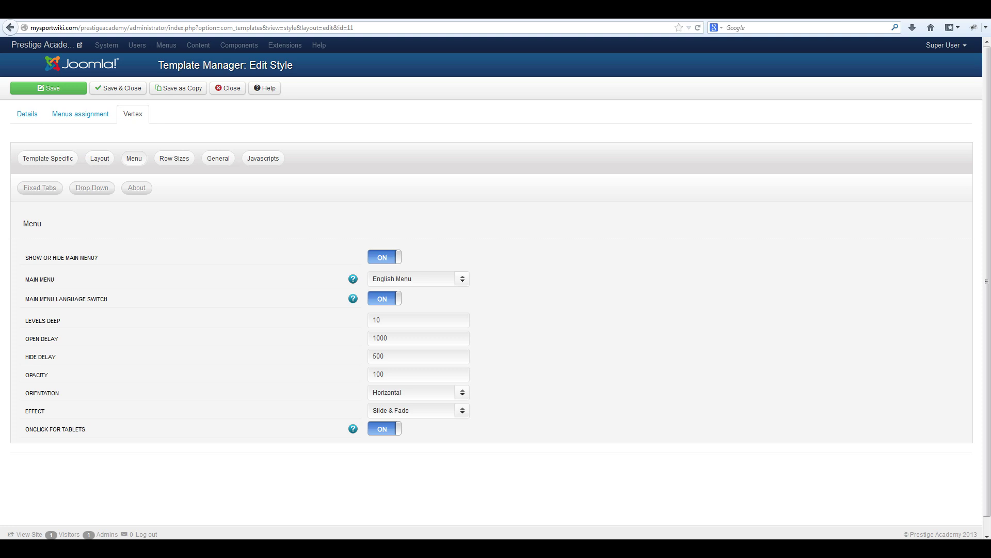
pyautogui.click(118, 88)
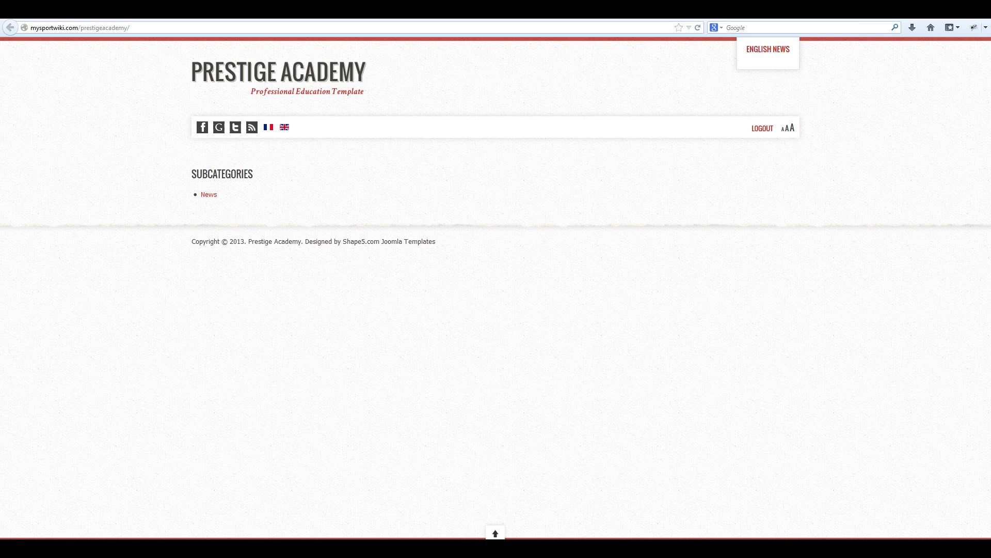
# - Switch the public Prestige Academy site to its French version to check the language-specific menu
pyautogui.click(268, 128)
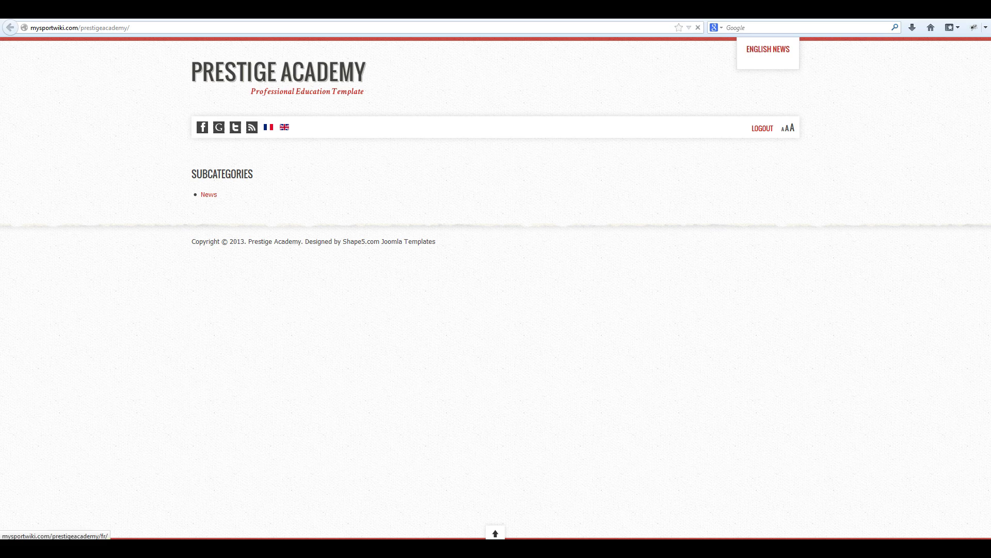